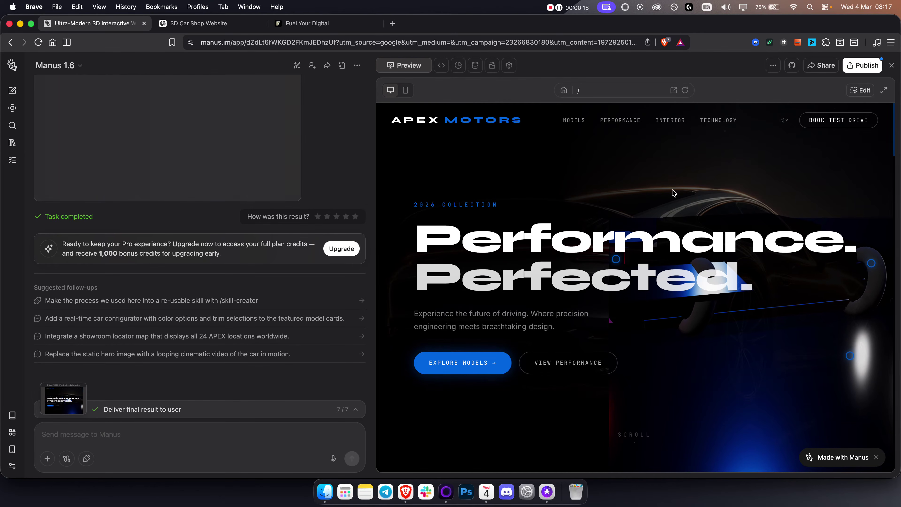
# Examine the APEX Motors website preview section by section, from the hero through models, performance, interior and technology to the test-drive booking section.
pyautogui.scroll(-1, 673, 189)
pyautogui.scroll(-5, 673, 190)
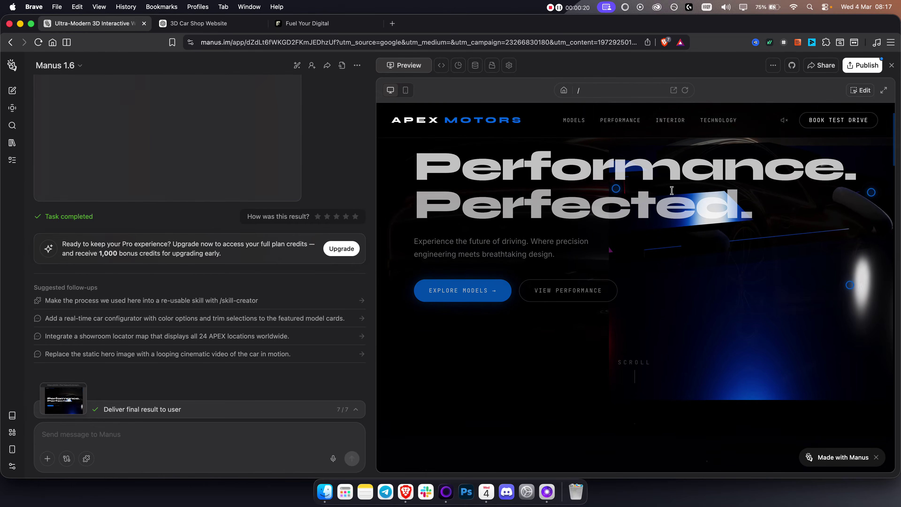
pyautogui.scroll(-5, 673, 194)
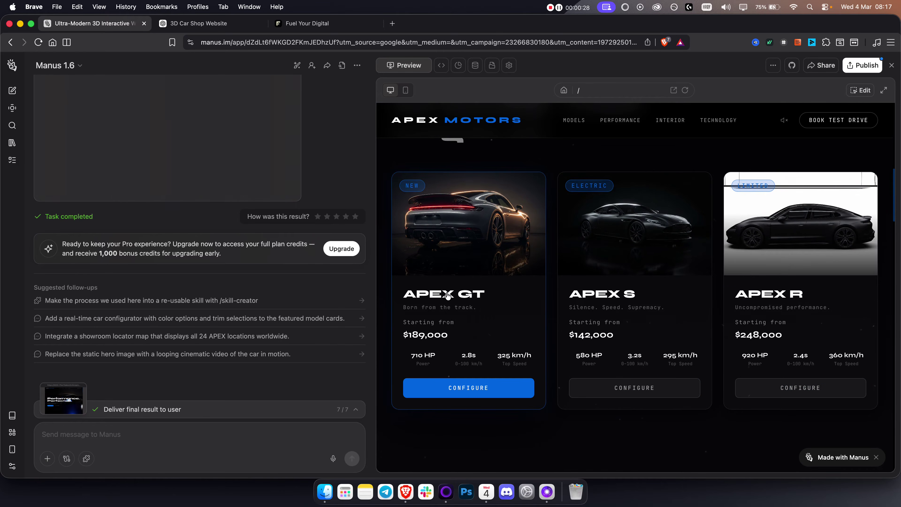
pyautogui.scroll(-1, 447, 306)
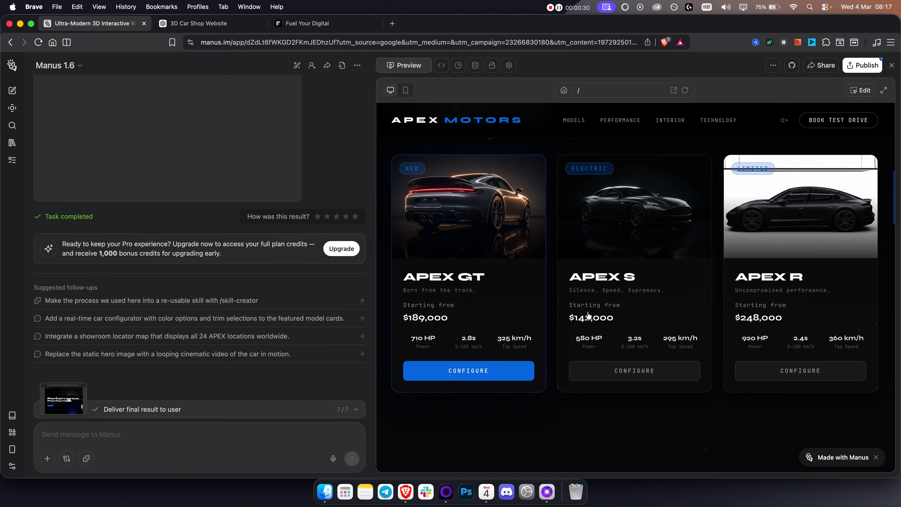
pyautogui.scroll(-10, 710, 284)
pyautogui.scroll(-5, 567, 256)
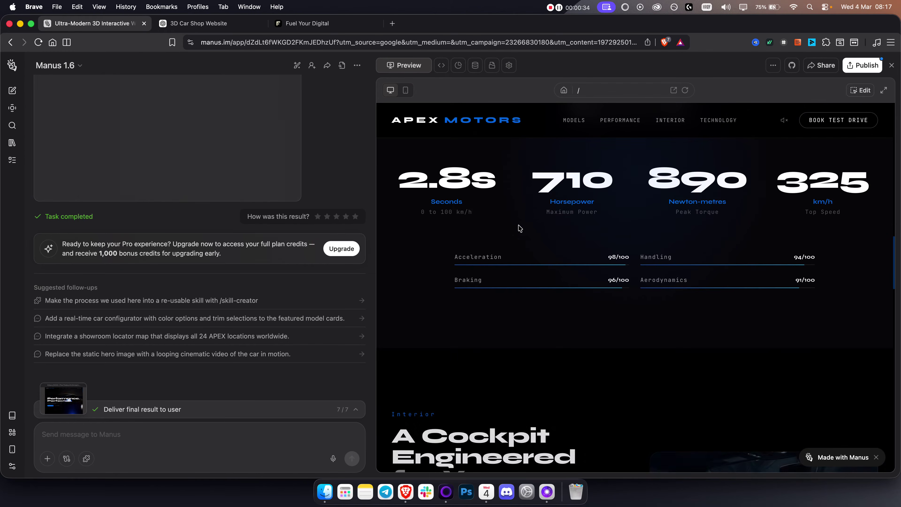
pyautogui.scroll(-7, 520, 228)
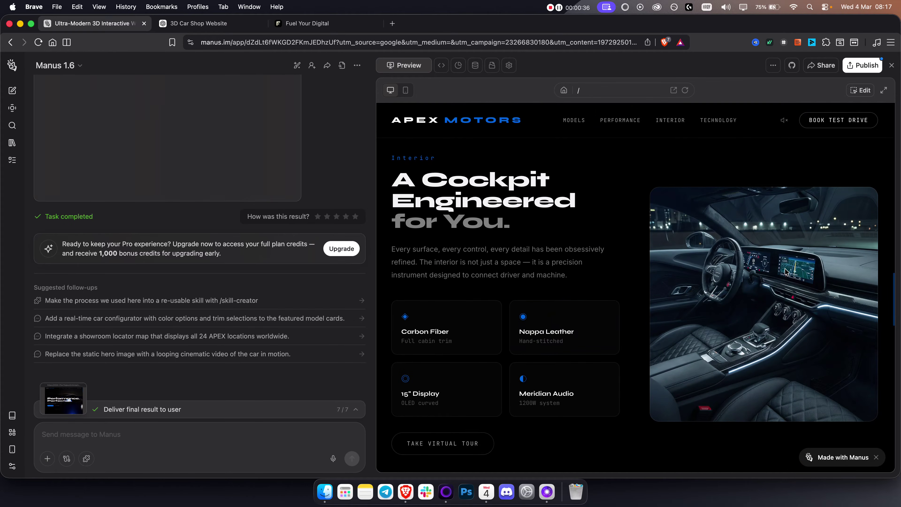
pyautogui.scroll(-4, 559, 306)
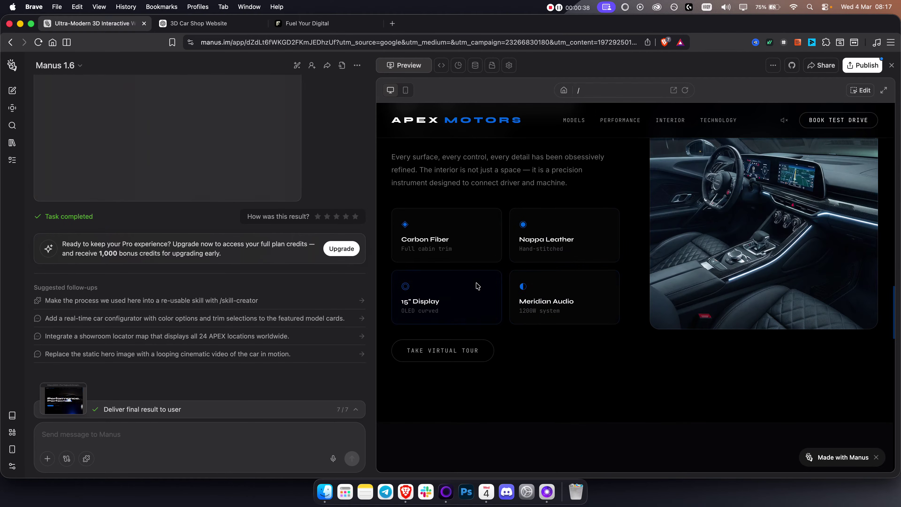
pyautogui.scroll(-8, 477, 286)
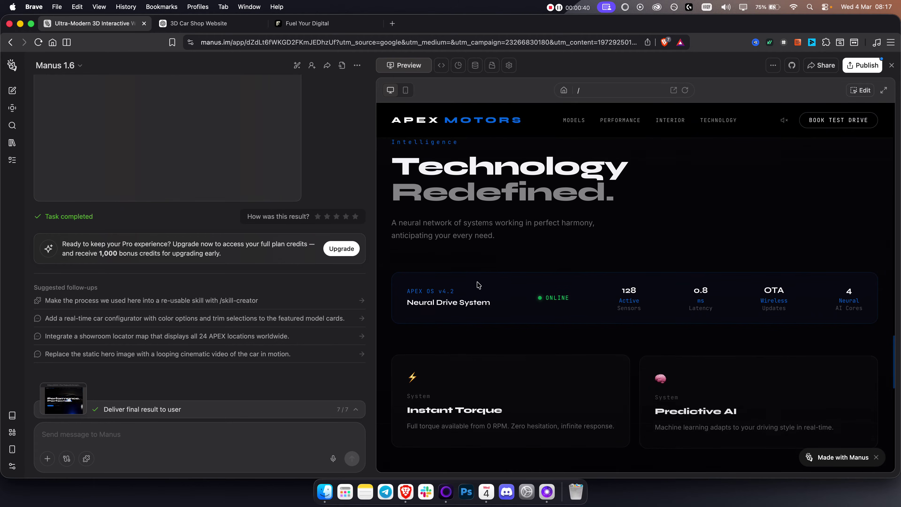
pyautogui.scroll(-15, 589, 304)
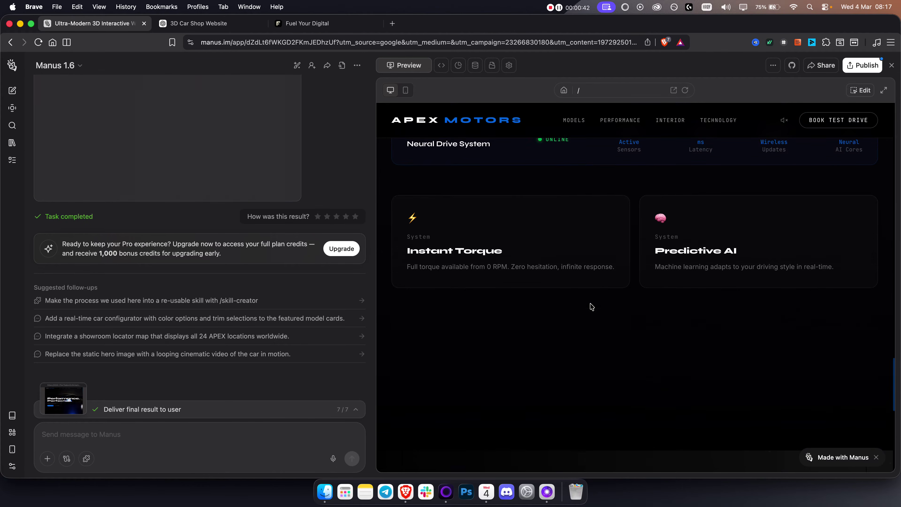
pyautogui.scroll(-5, 590, 302)
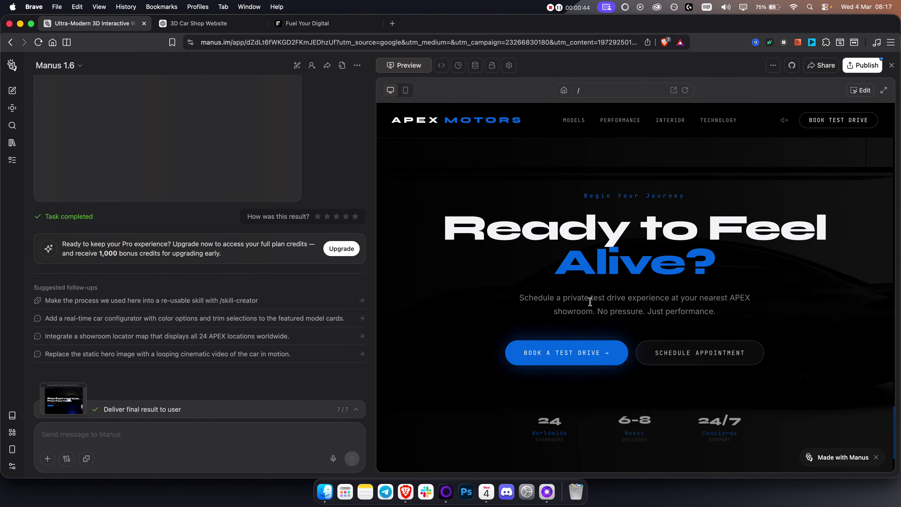
pyautogui.scroll(20, 589, 303)
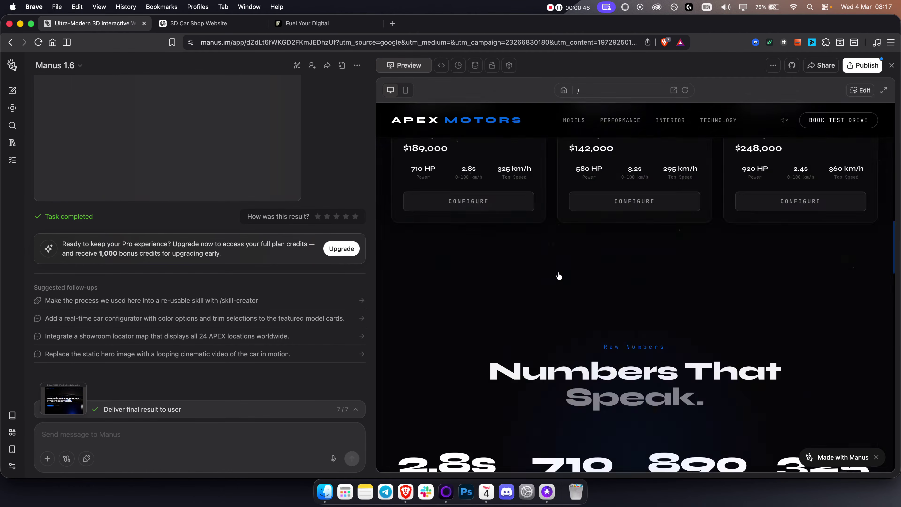
# Trace the Manus conversation back through the build summary and task log to the original website prompt and expand its full text.
pyautogui.scroll(5, 288, 235)
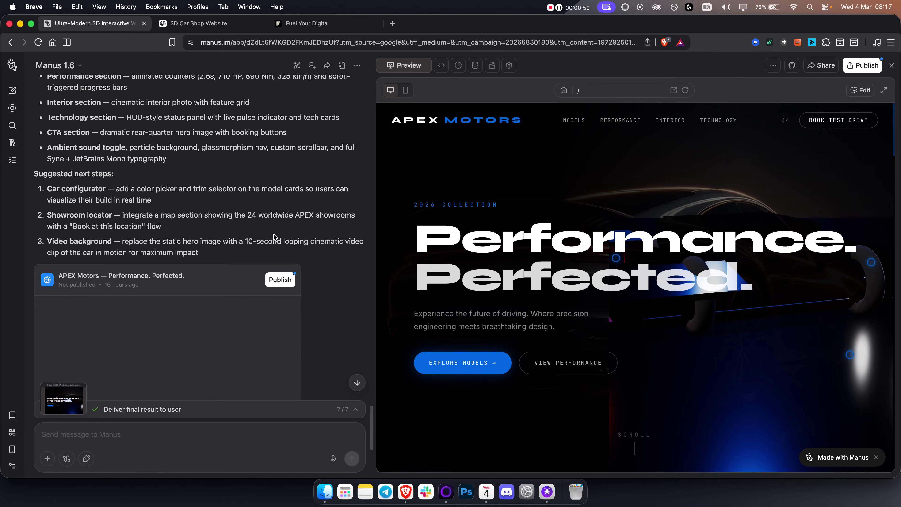
pyautogui.scroll(-2, 274, 237)
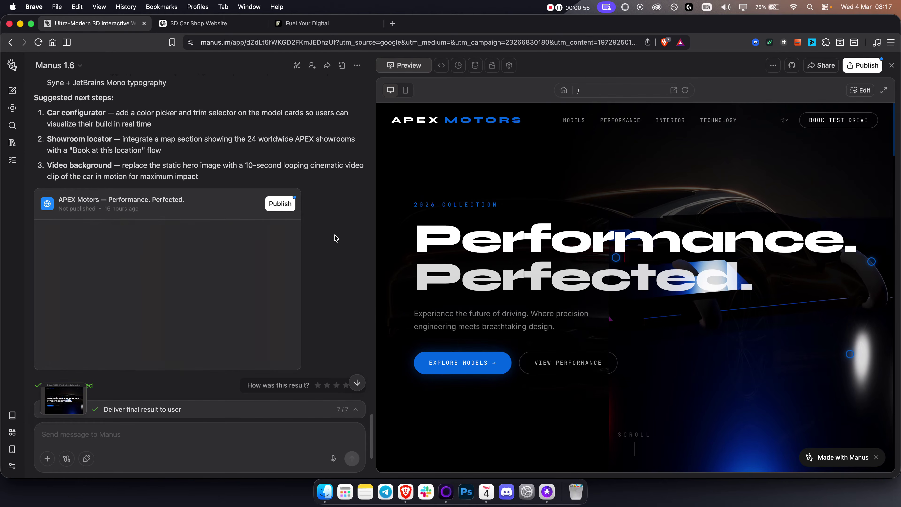
pyautogui.scroll(12, 336, 238)
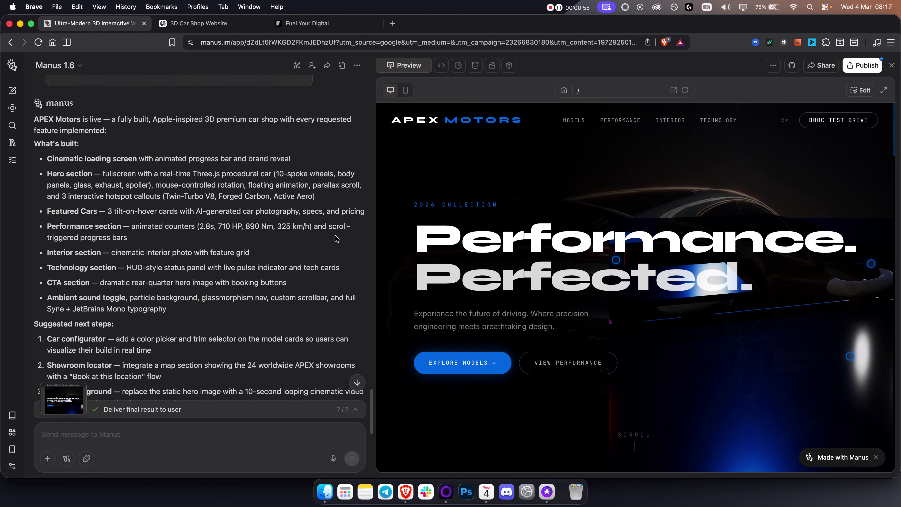
pyautogui.scroll(15, 336, 241)
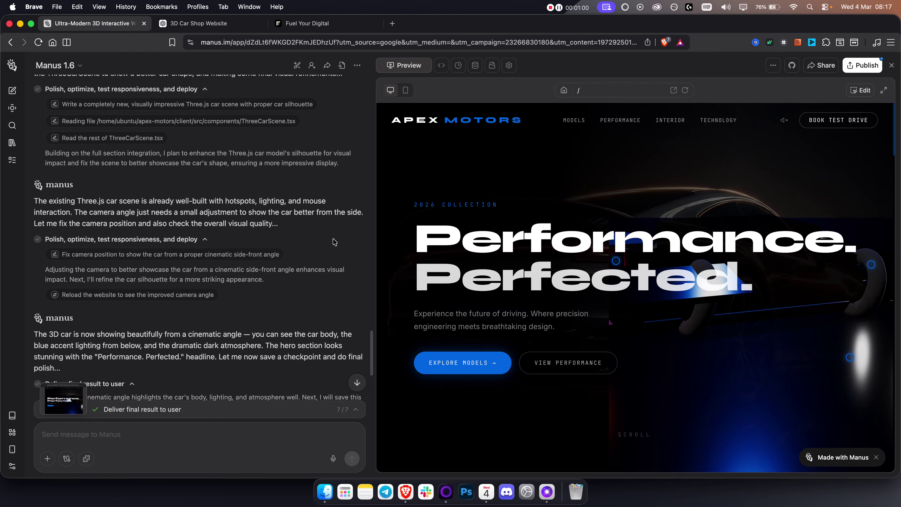
pyautogui.scroll(15, 336, 245)
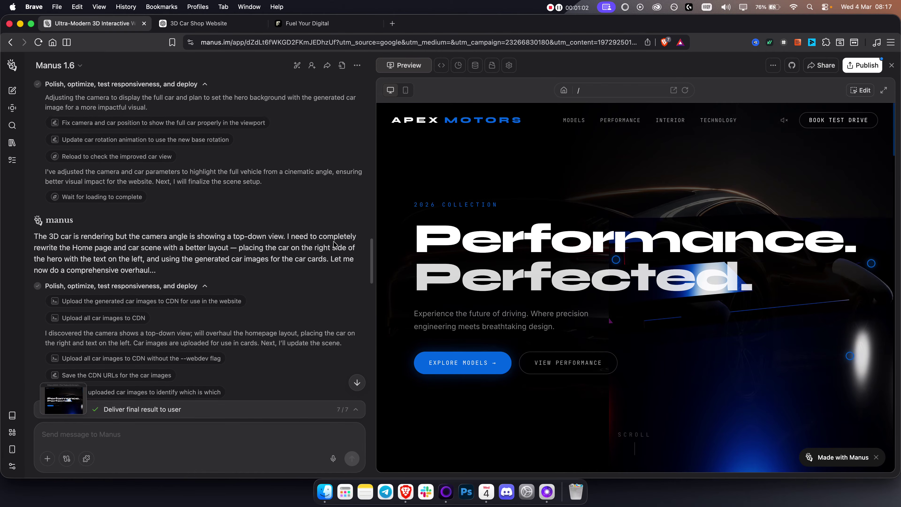
pyautogui.scroll(4, 335, 245)
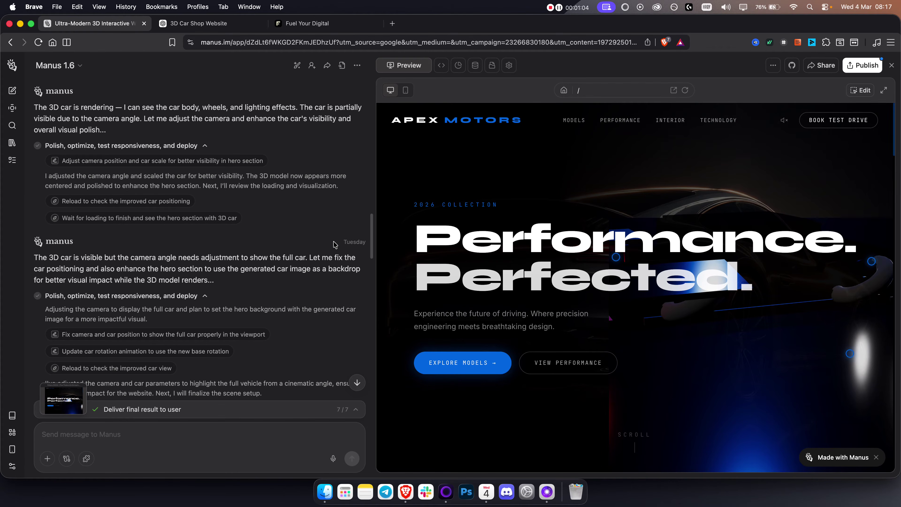
pyautogui.scroll(3, 335, 245)
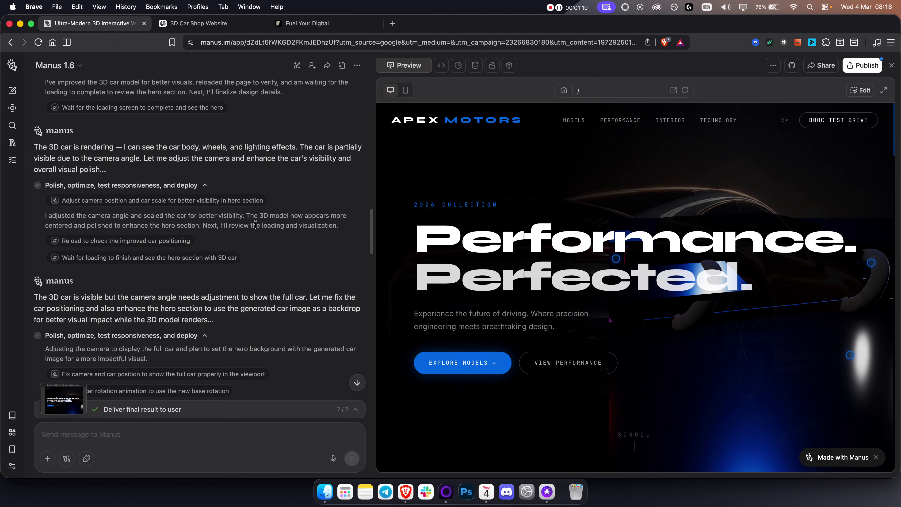
pyautogui.scroll(20, 255, 225)
pyautogui.scroll(12, 257, 227)
pyautogui.scroll(5, 258, 226)
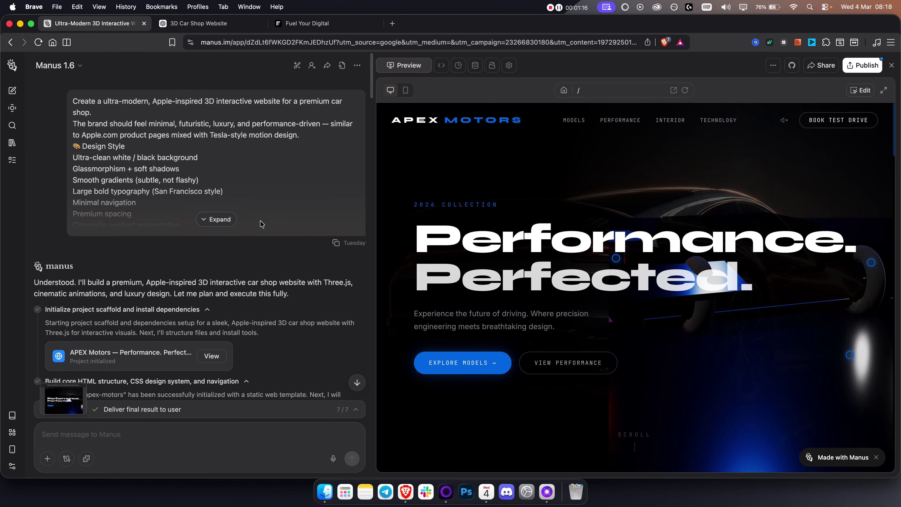
pyautogui.click(219, 219)
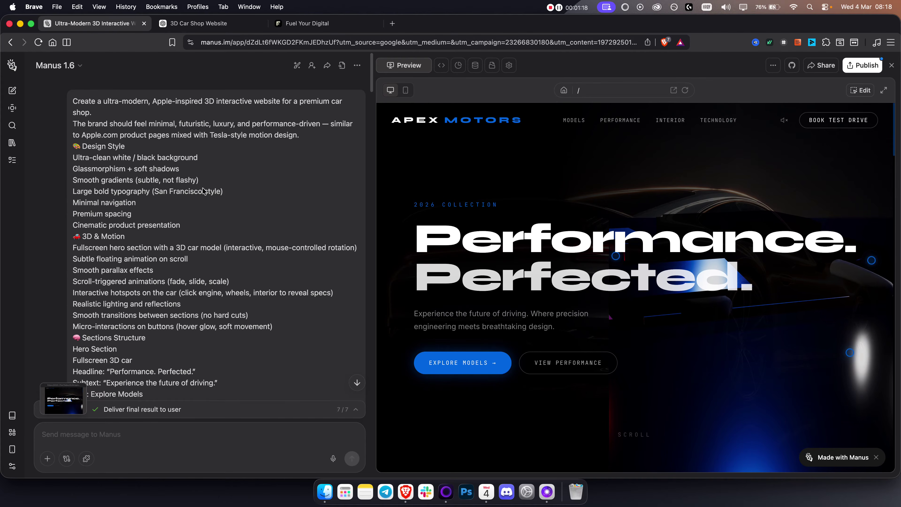
# Switch to the ChatGPT conversation and highlight "3d visuals, moving, it needs to be very modern" in the prompt request.
pyautogui.click(199, 23)
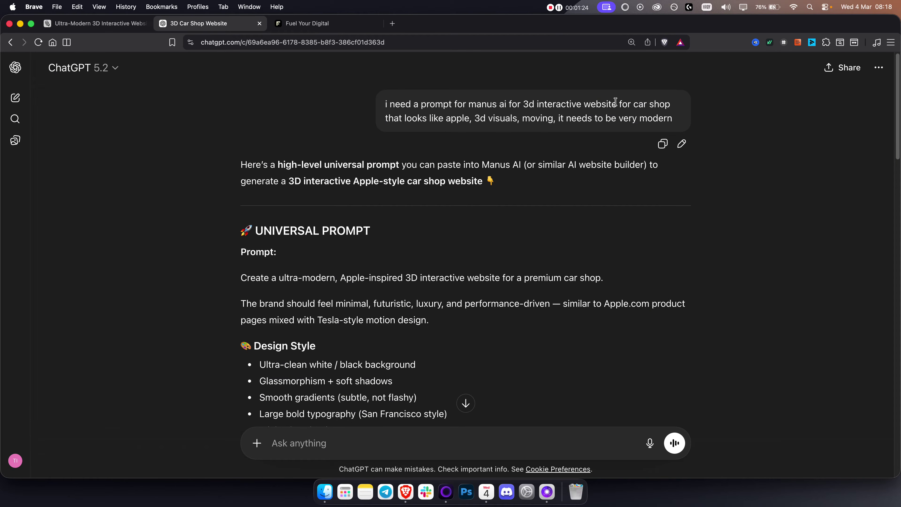
pyautogui.moveTo(474, 115); pyautogui.dragTo(670, 121)
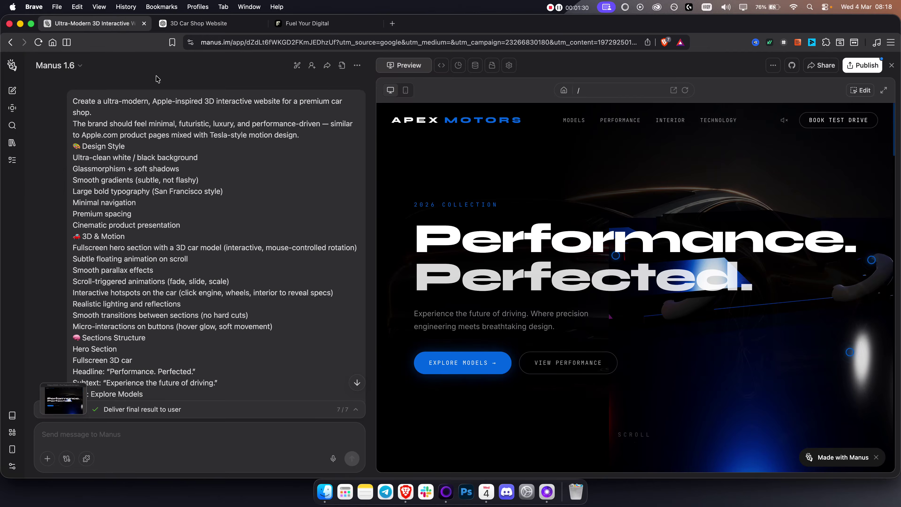
# Return to the Manus project and read through the rest of the prompt and the build log up to the final checkpoint.
pyautogui.click(118, 25)
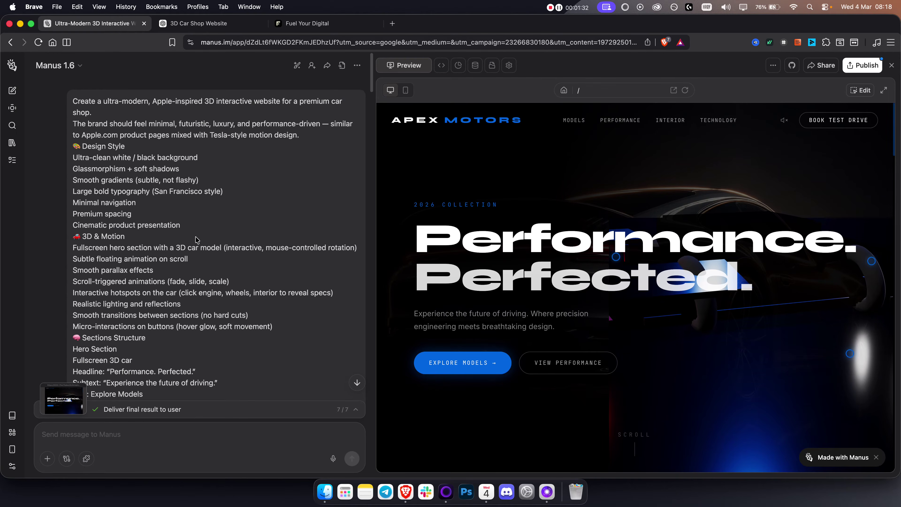
pyautogui.scroll(-15, 213, 235)
pyautogui.scroll(-6, 196, 241)
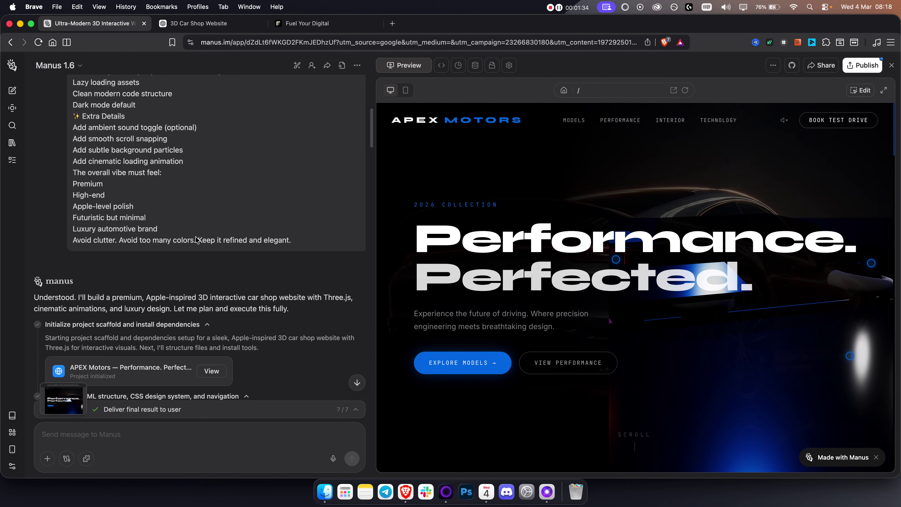
pyautogui.scroll(-3, 196, 240)
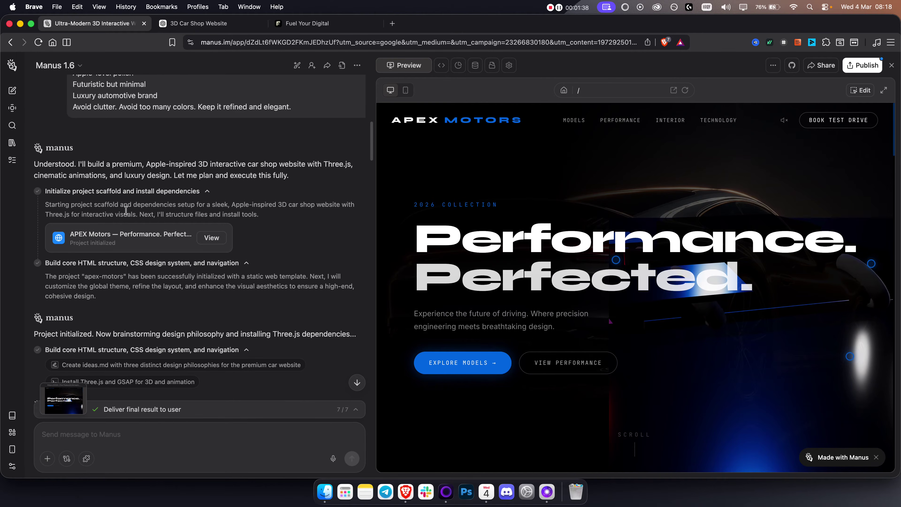
pyautogui.scroll(-10, 312, 225)
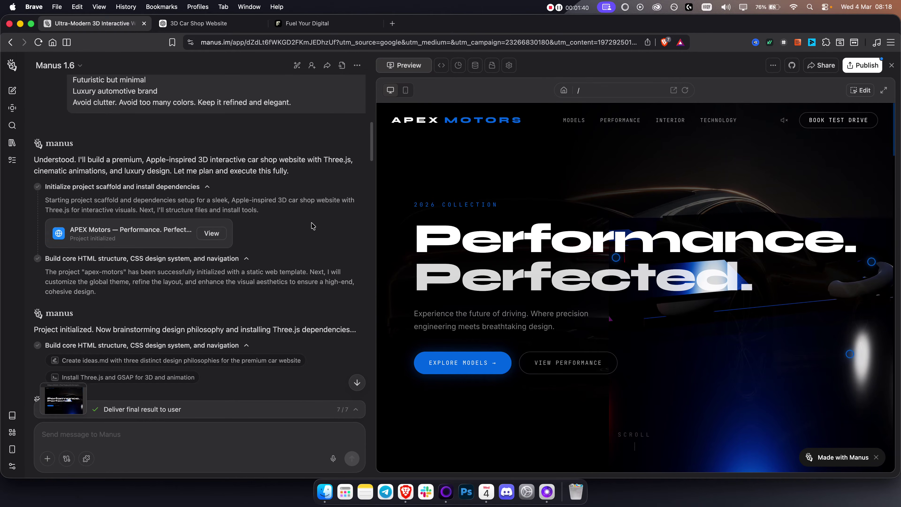
pyautogui.scroll(-20, 313, 225)
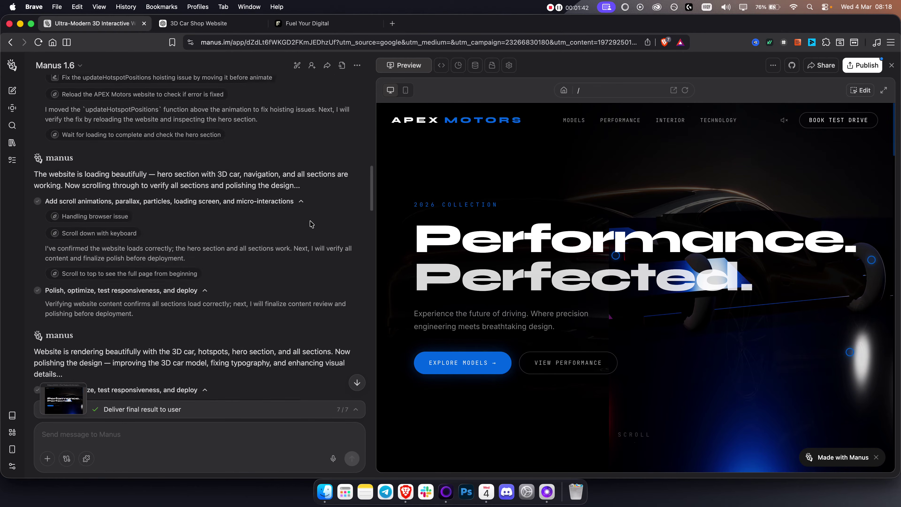
pyautogui.scroll(-15, 309, 222)
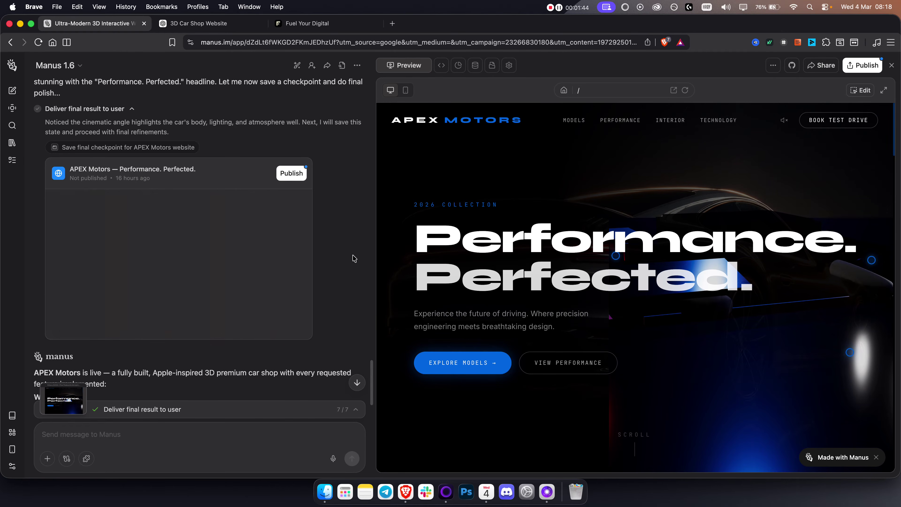
pyautogui.scroll(-1, 356, 256)
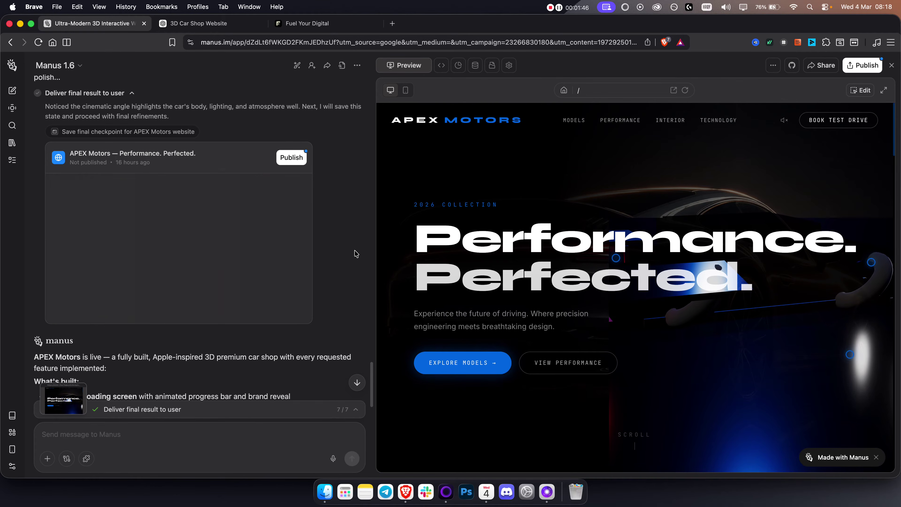
# Revisit the ChatGPT prompt request and examine the APEX Motors preview in Manus again from the hero to the footer.
pyautogui.click(209, 23)
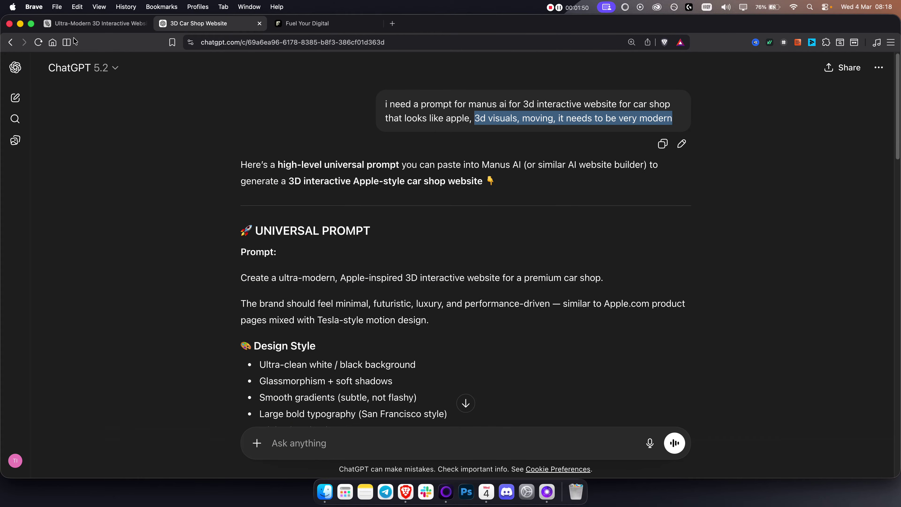
pyautogui.click(94, 23)
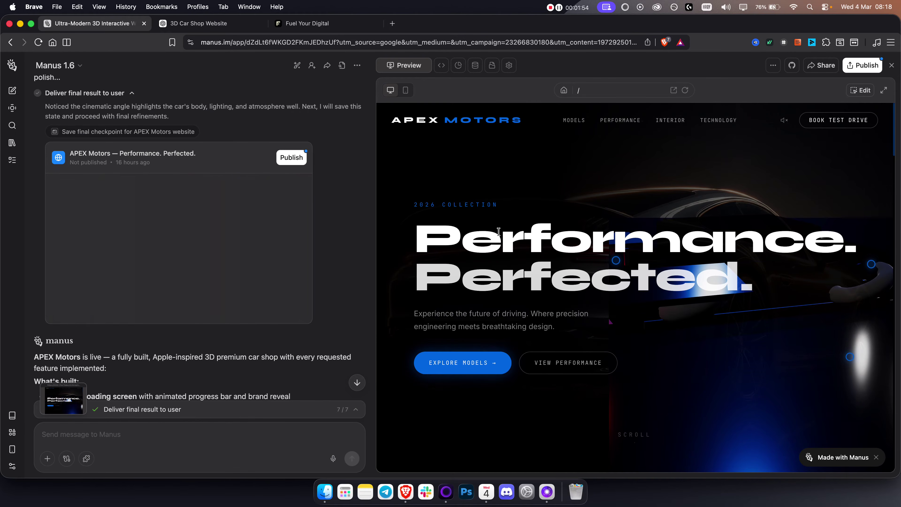
pyautogui.scroll(-10, 656, 213)
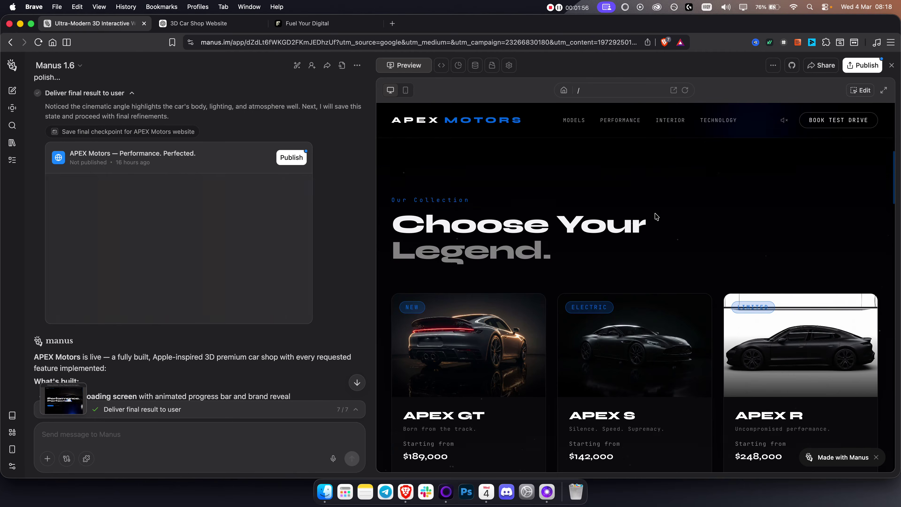
pyautogui.scroll(-10, 656, 216)
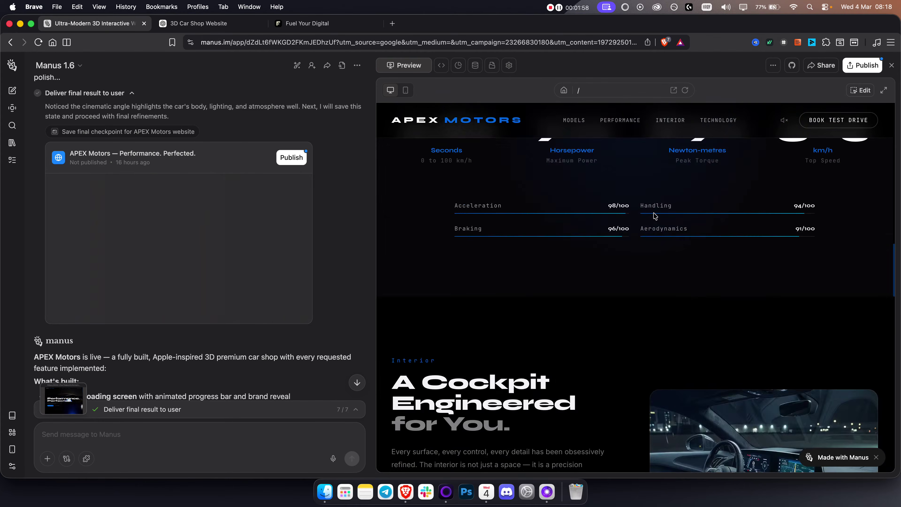
pyautogui.scroll(-10, 655, 216)
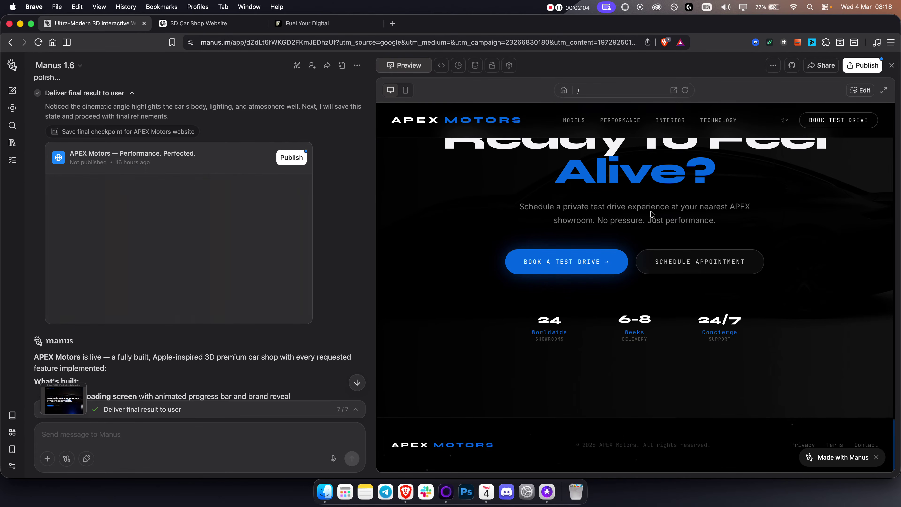
pyautogui.scroll(20, 651, 214)
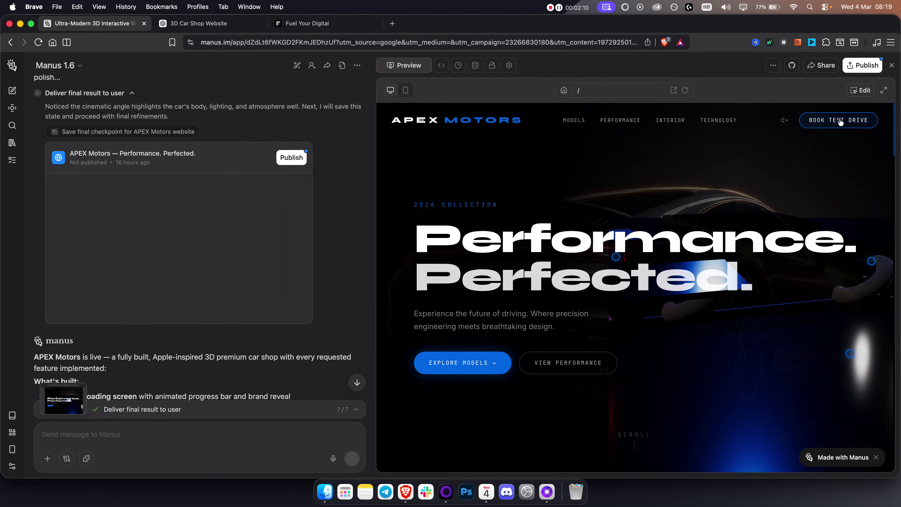
pyautogui.scroll(-1, 654, 219)
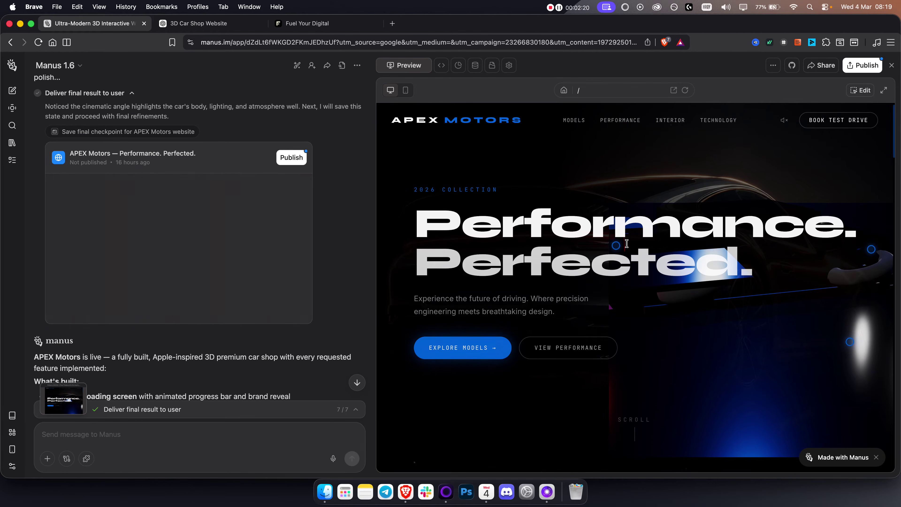
# Switch from the APEX Motors preview to GoHighLevel and open the agency-level sub-accounts list.
pyautogui.scroll(-1, 745, 327)
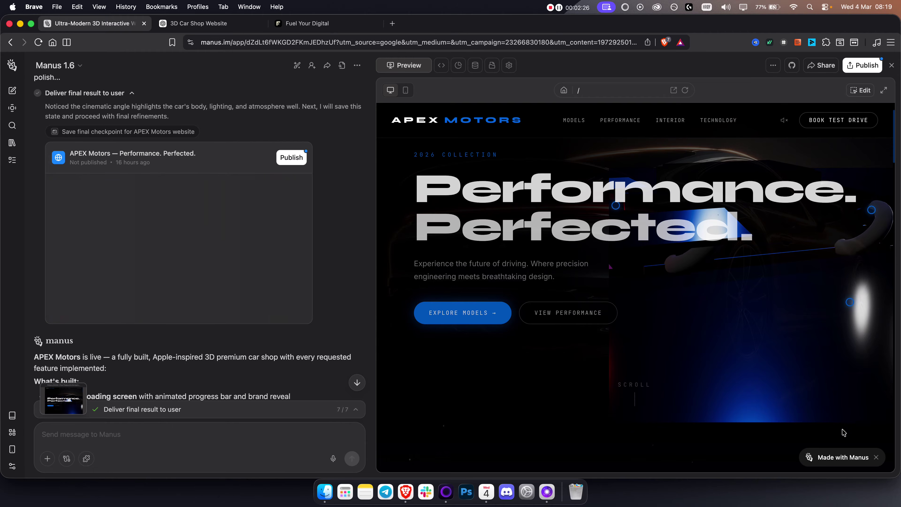
pyautogui.click(316, 24)
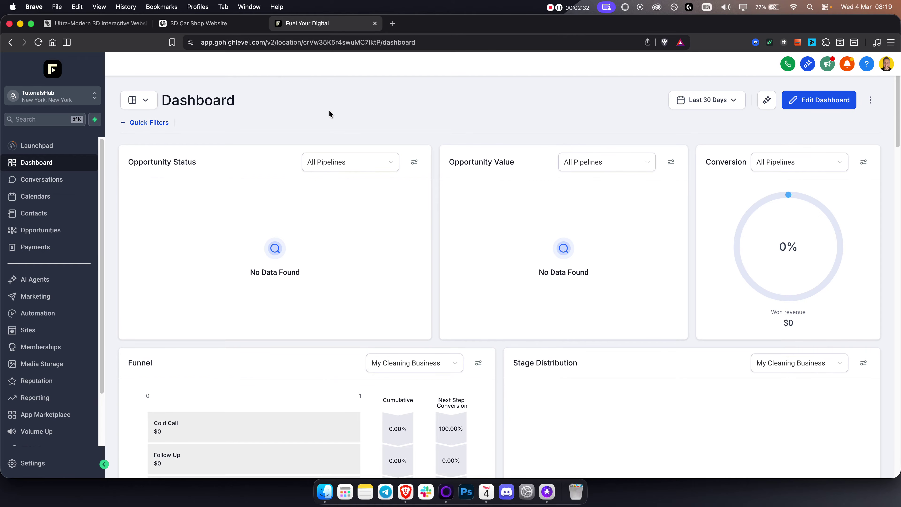
pyautogui.click(52, 95)
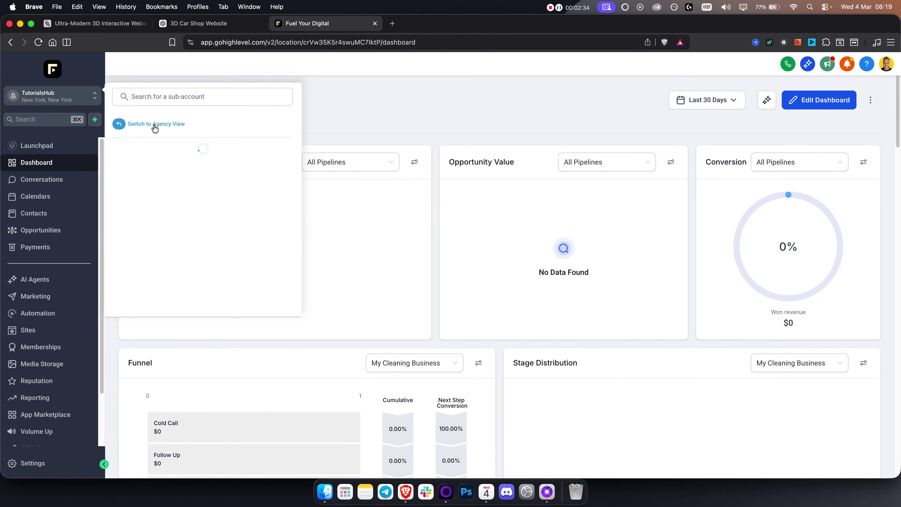
pyautogui.click(76, 70)
pyautogui.click(60, 75)
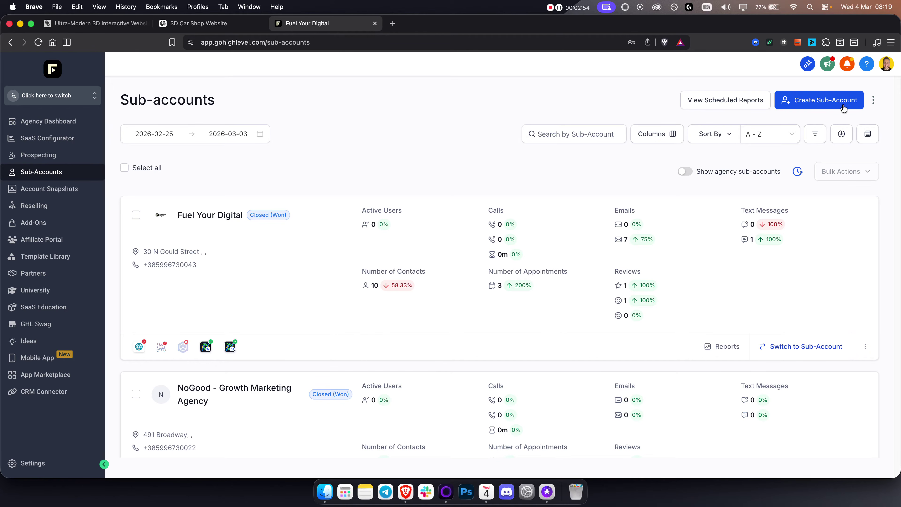
# Switch from the agency view to the TutorialsHub sub-account.
pyautogui.click(53, 96)
pyautogui.scroll(-2, 209, 280)
pyautogui.click(291, 250)
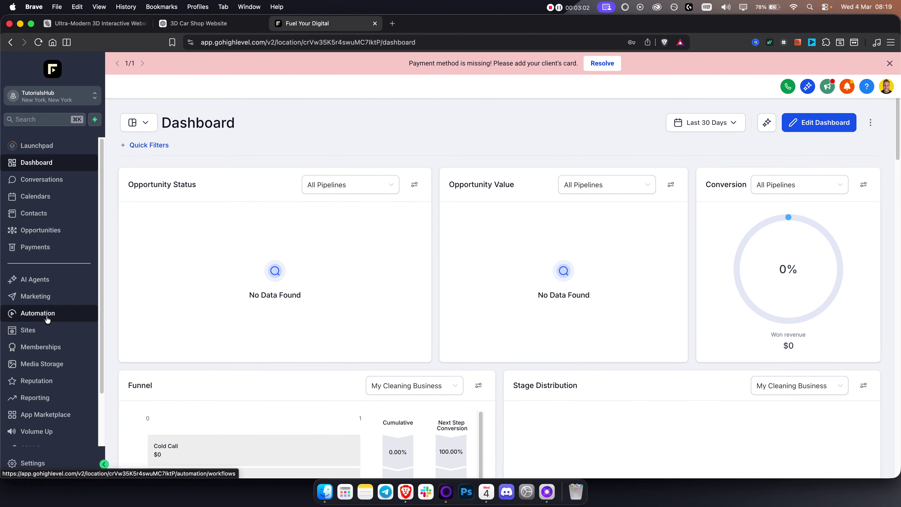
# Browse the AI agent templates for Voice AI and search them for "car".
pyautogui.click(50, 283)
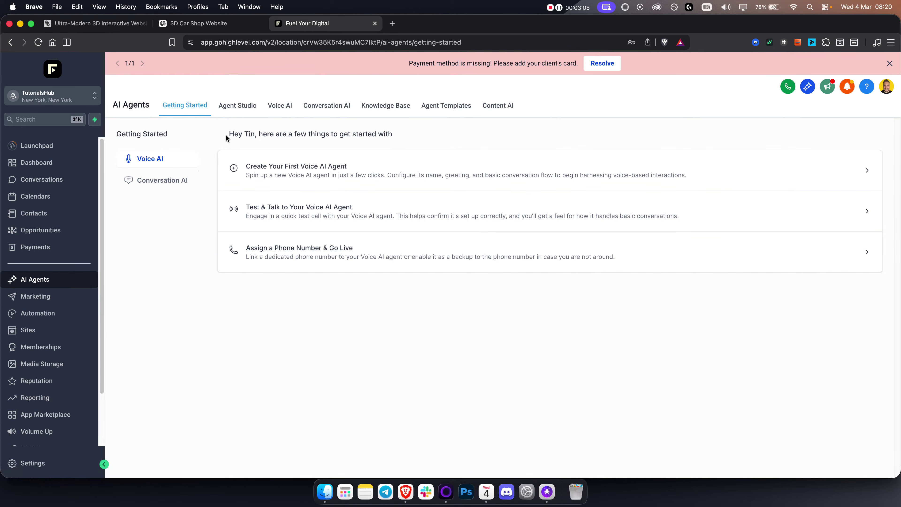
pyautogui.click(282, 108)
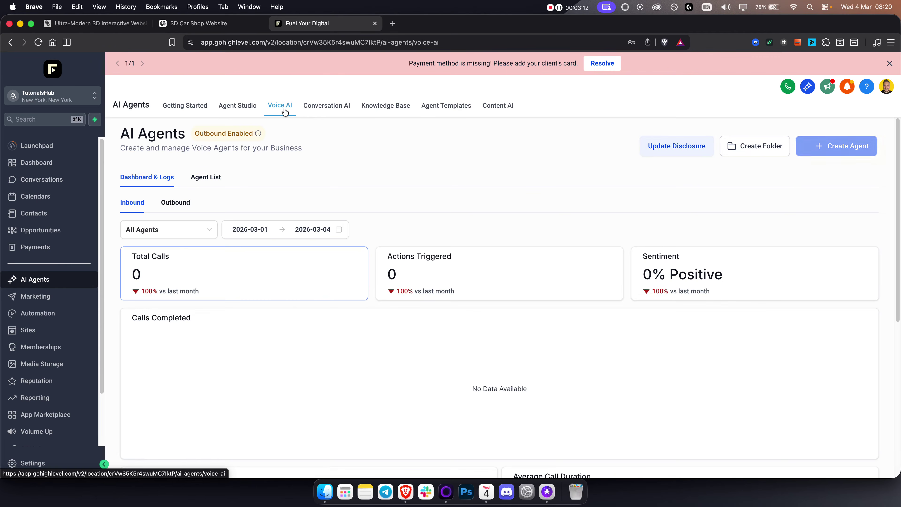
pyautogui.click(445, 111)
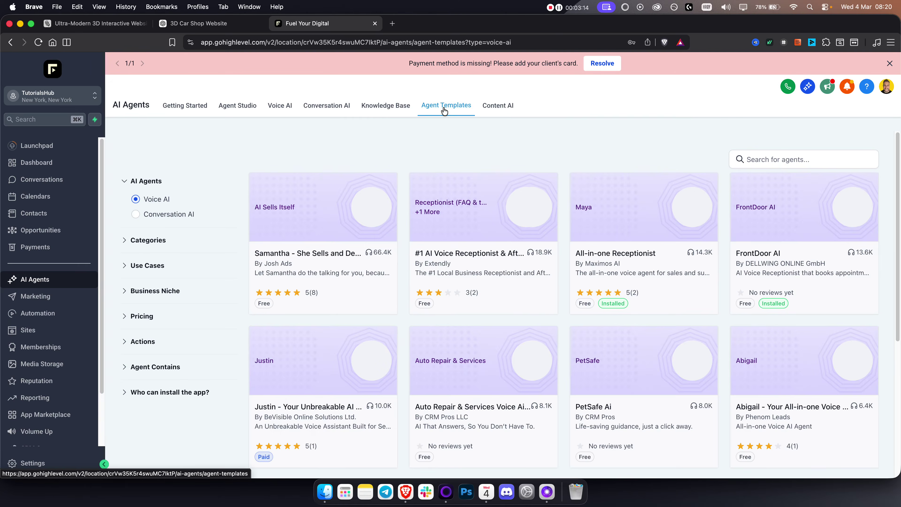
pyautogui.click(773, 151)
pyautogui.write('car')
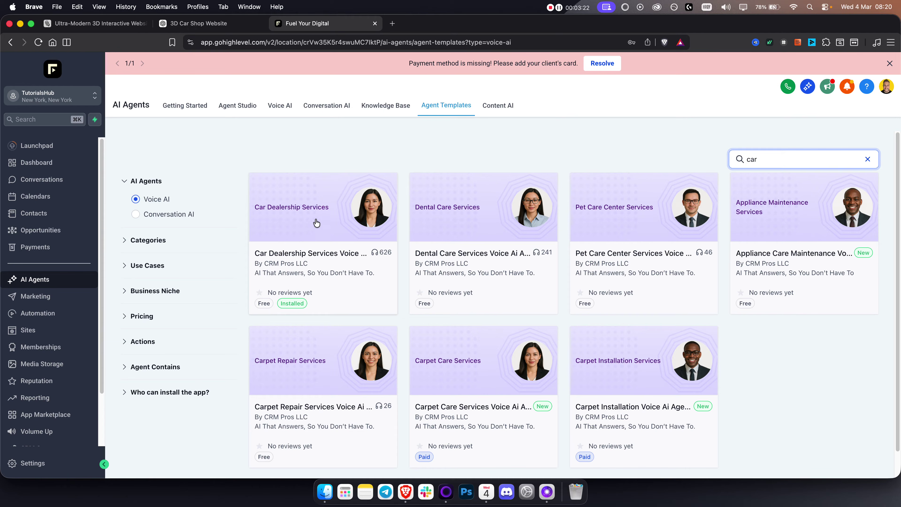
# Review the details, actions and assets of the Car Dealership Services Voice Ai Agent Template, and close it.
pyautogui.click(320, 214)
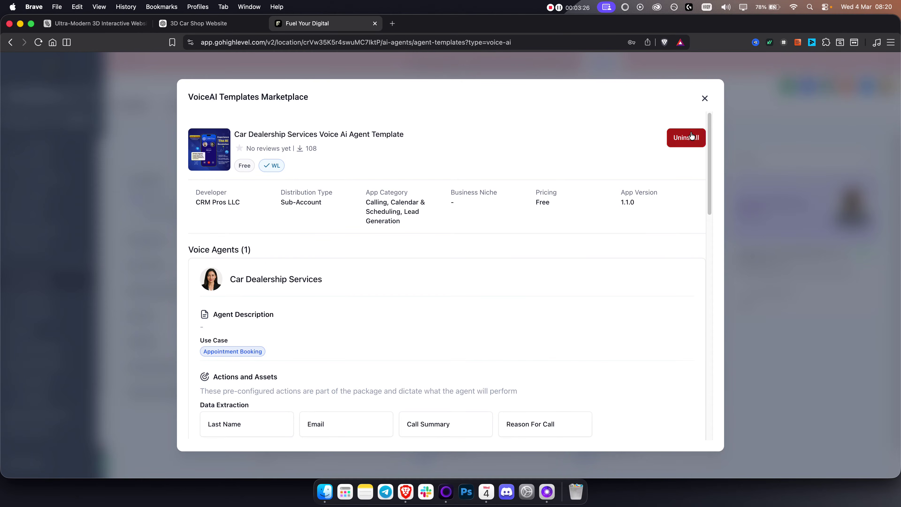
pyautogui.scroll(-7, 418, 262)
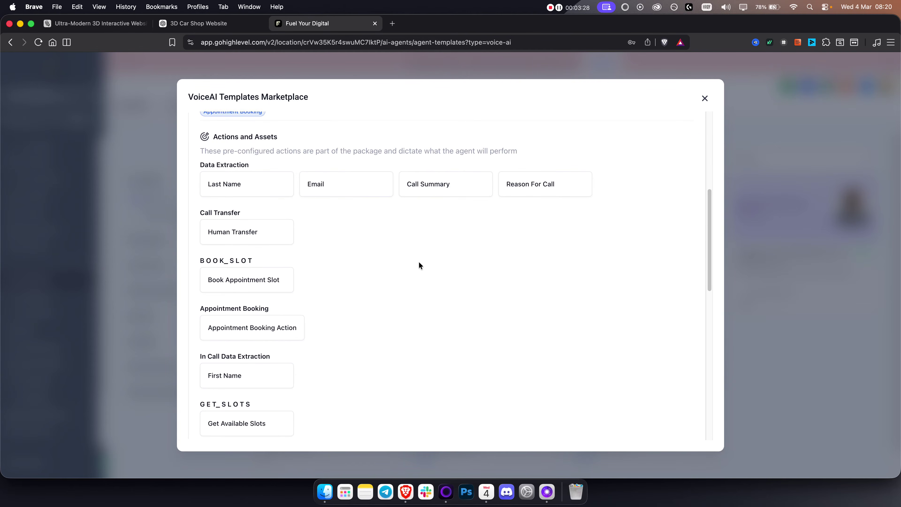
pyautogui.scroll(-1, 419, 262)
pyautogui.scroll(7, 281, 231)
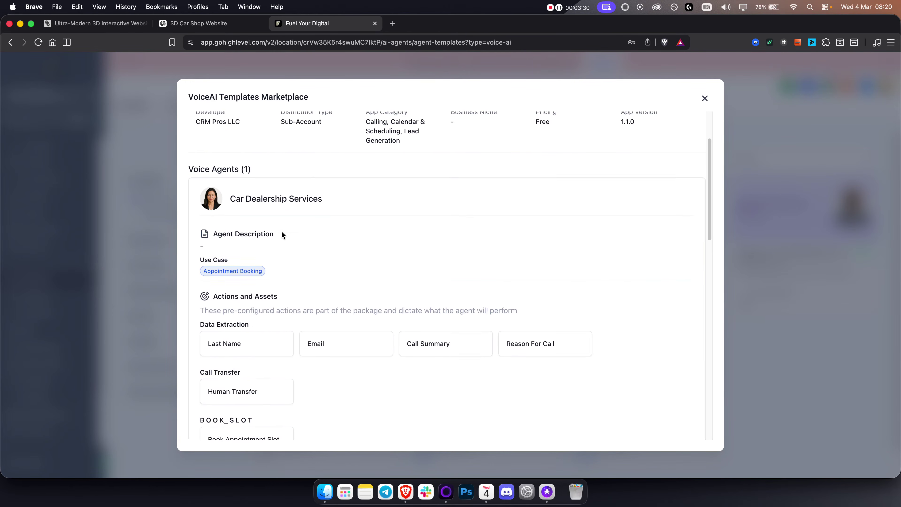
pyautogui.click(704, 99)
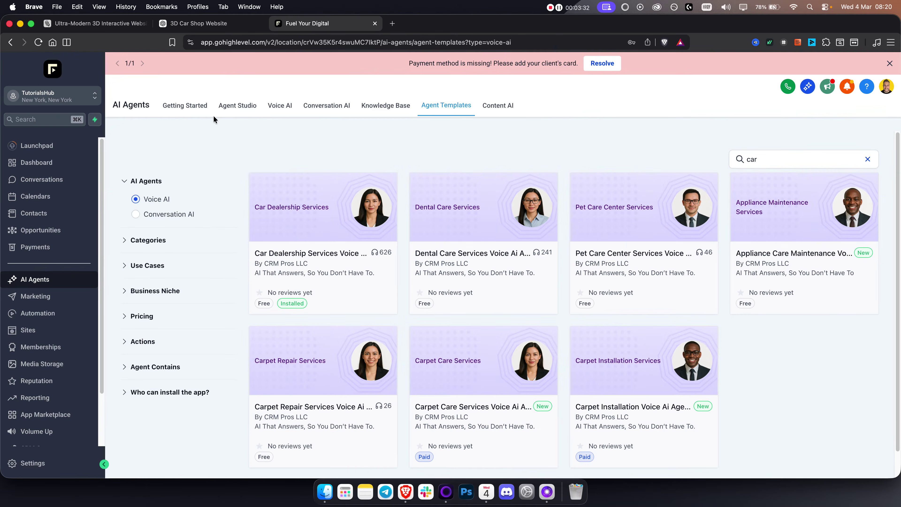
# Open the Car Dealership Services agent from the Voice AI agent list for editing and dismiss the phone number error.
pyautogui.click(281, 107)
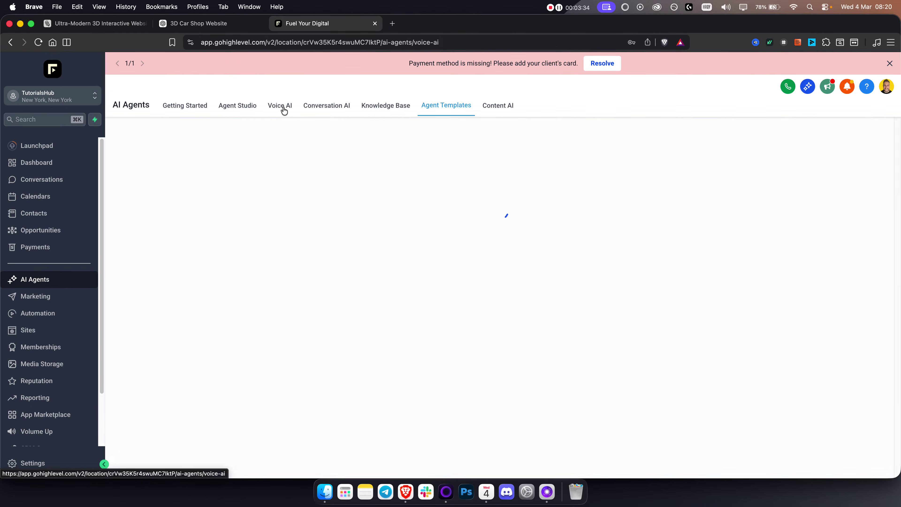
pyautogui.click(209, 178)
pyautogui.scroll(-5, 385, 220)
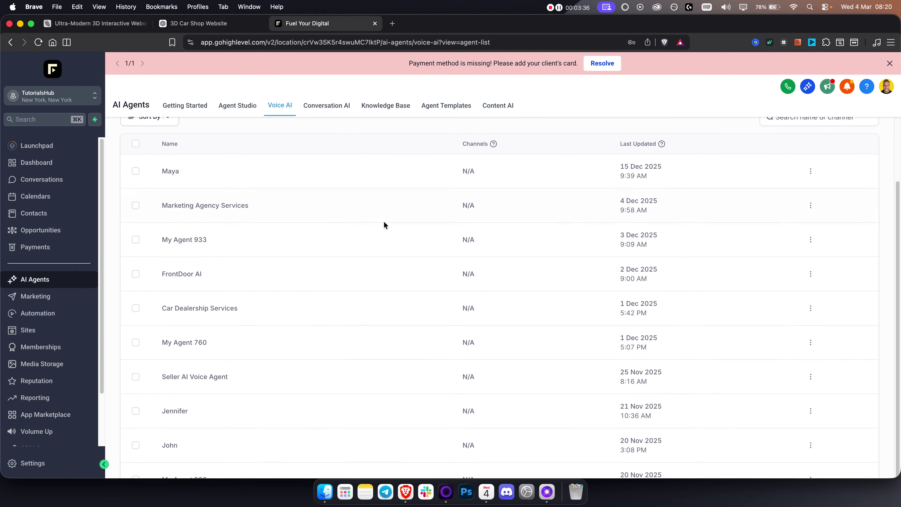
pyautogui.scroll(-1, 382, 226)
pyautogui.click(218, 276)
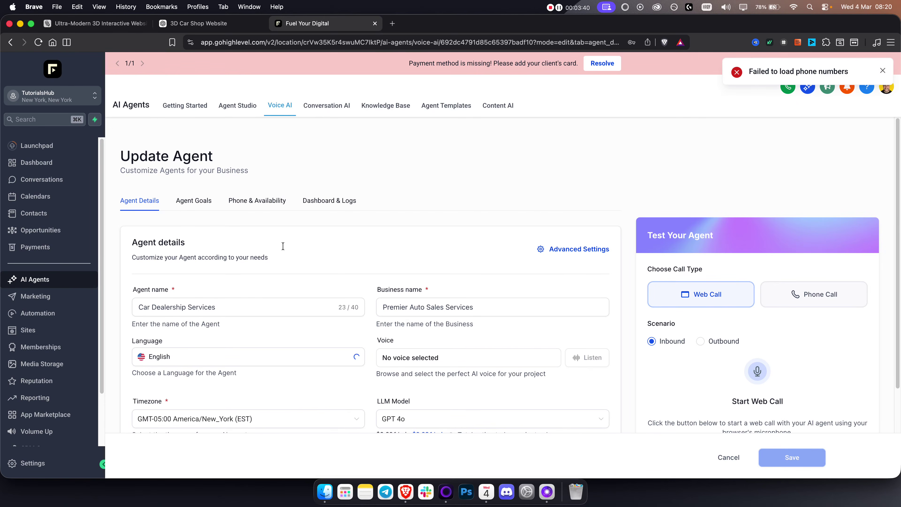
pyautogui.tripleClick(782, 76)
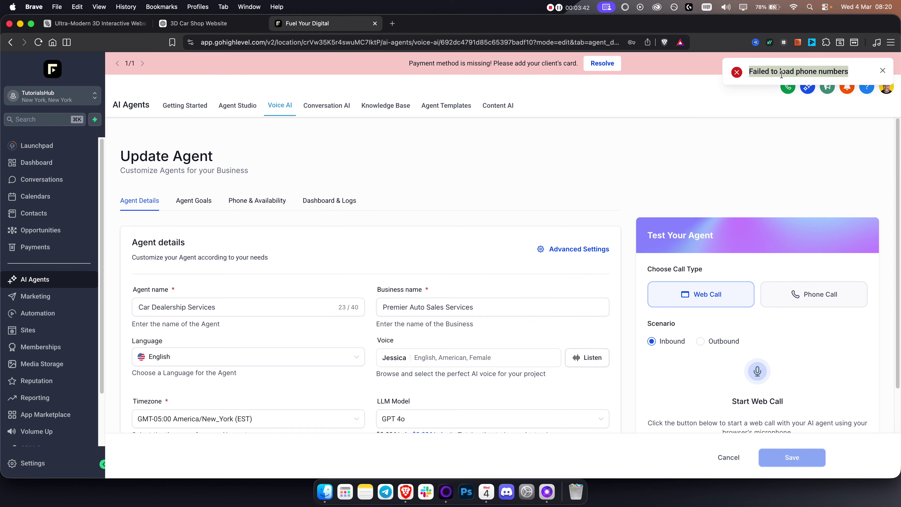
pyautogui.click(882, 71)
# Open the sub-account settings in a separate browser tab and check the phone numbers in Phone System.
pyautogui.scroll(-2, 497, 171)
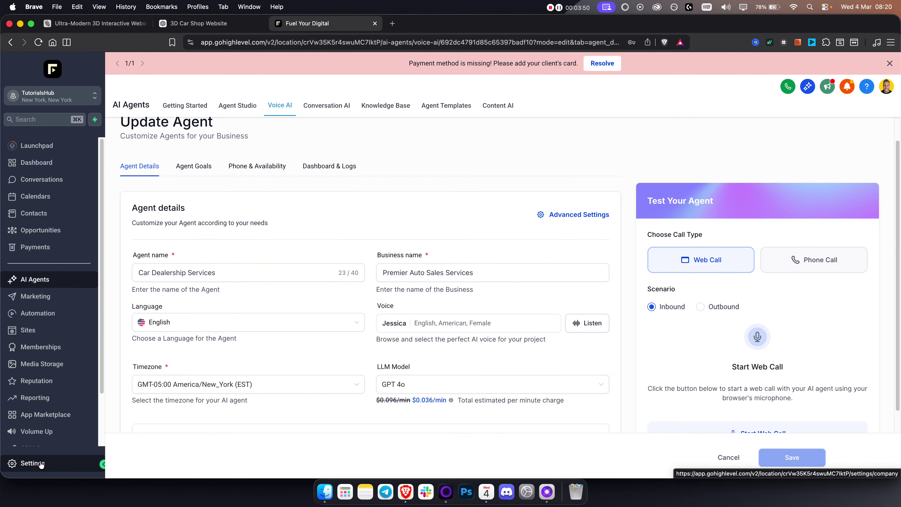
pyautogui.keyDown('super'); pyautogui.click(41, 463); pyautogui.keyUp('super')
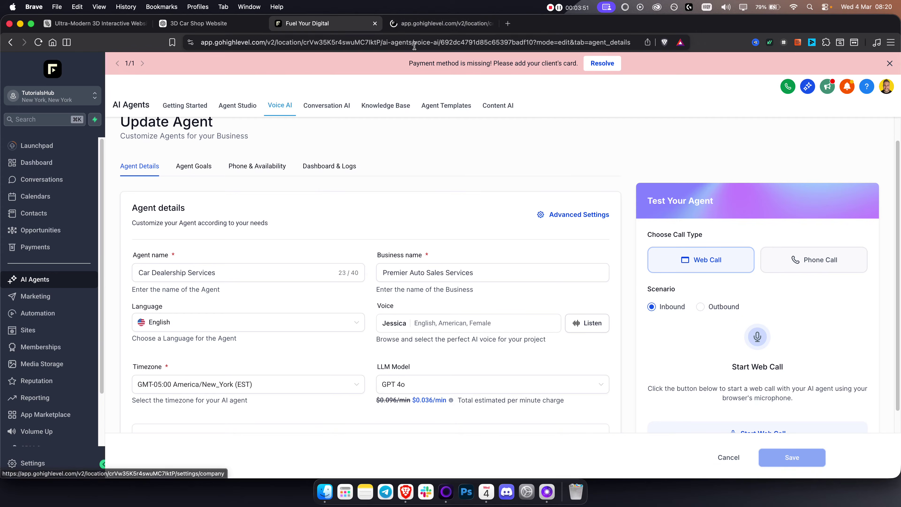
pyautogui.click(437, 27)
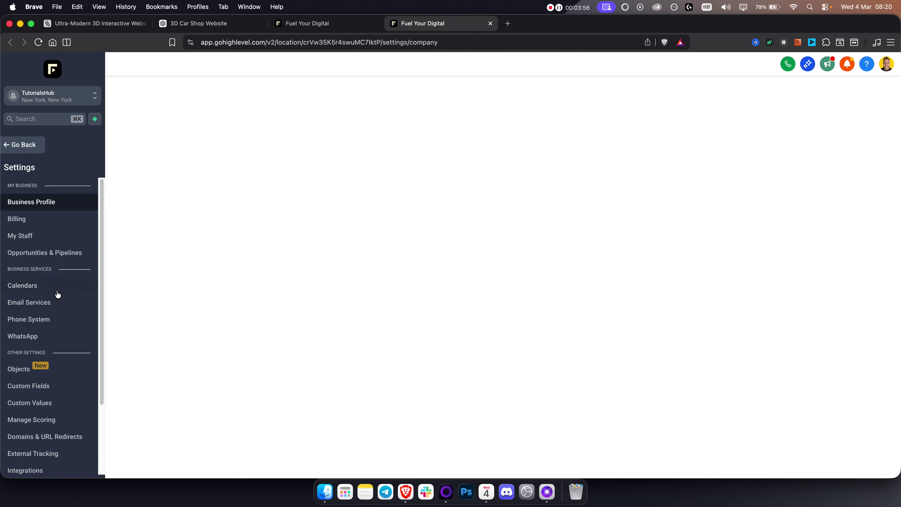
pyautogui.click(44, 321)
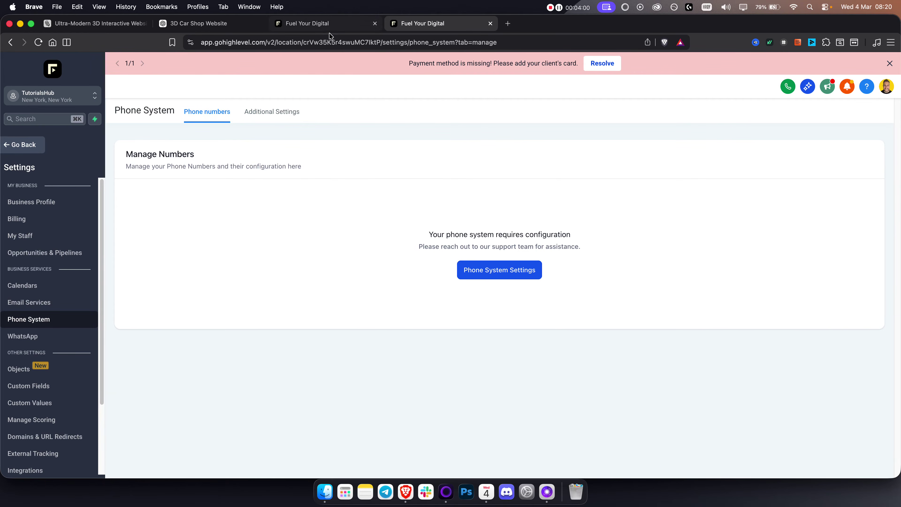
# Return to the Car Dealership Services agent and examine its details from the agent name to the greeting message configuration.
pyautogui.click(329, 24)
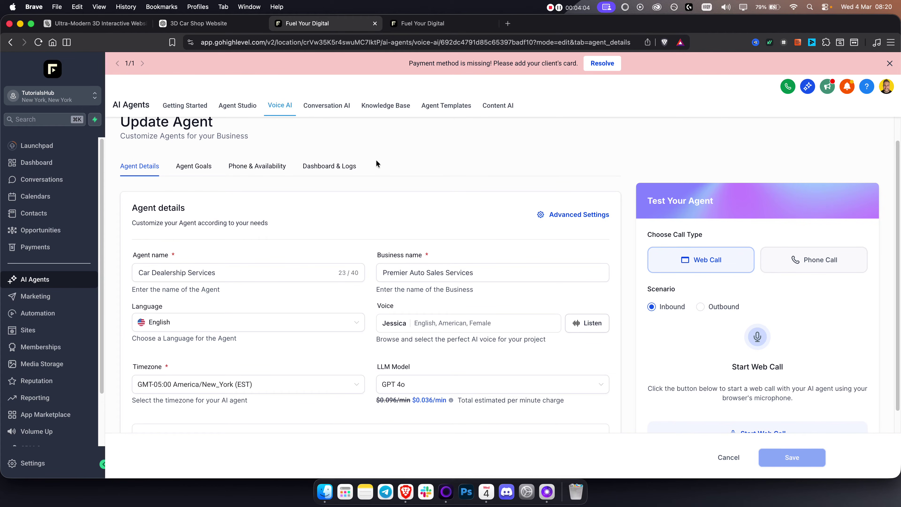
pyautogui.click(169, 267)
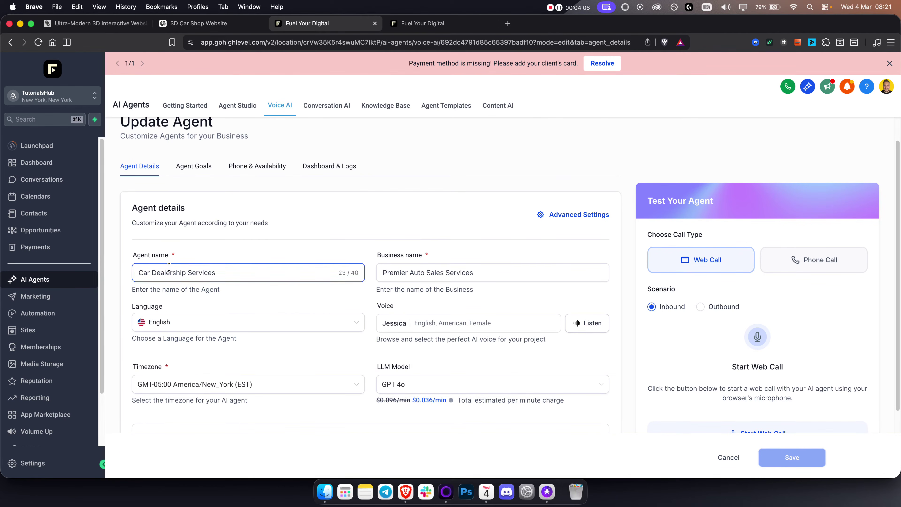
pyautogui.click(416, 271)
pyautogui.scroll(-1, 405, 310)
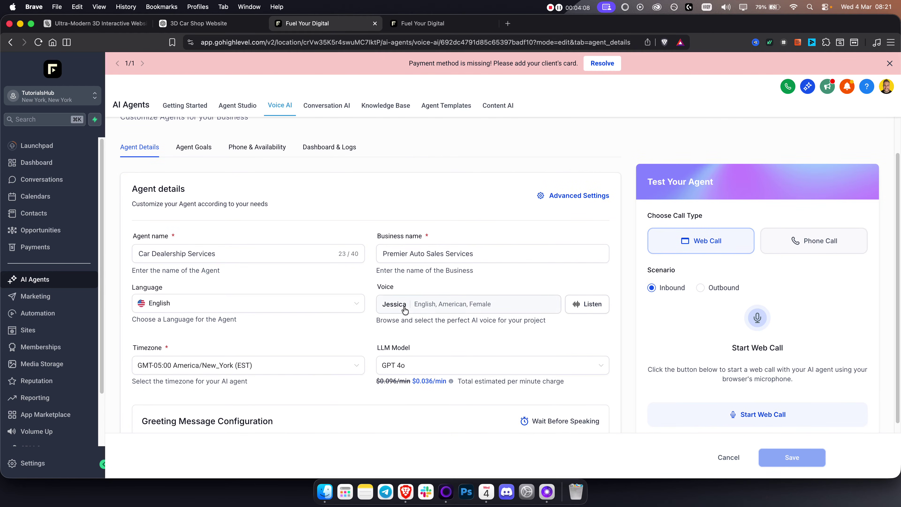
pyautogui.scroll(-1, 417, 309)
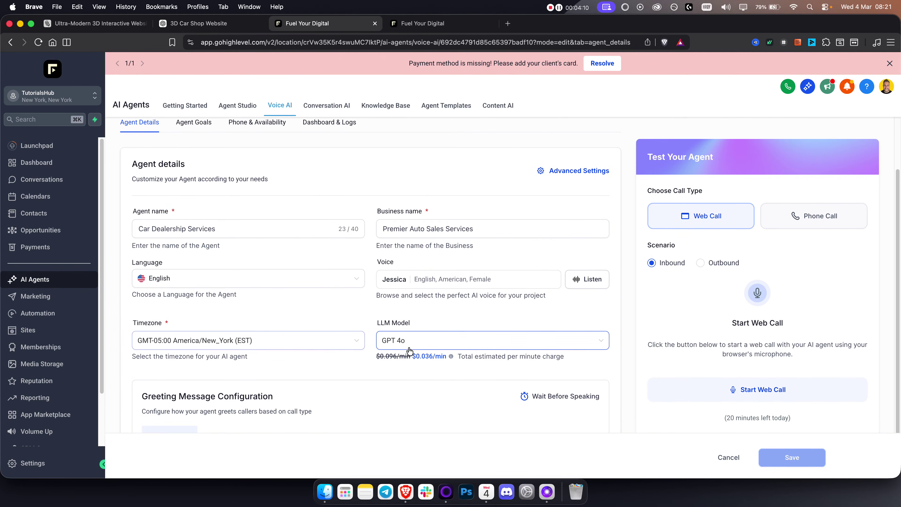
pyautogui.scroll(-6, 409, 346)
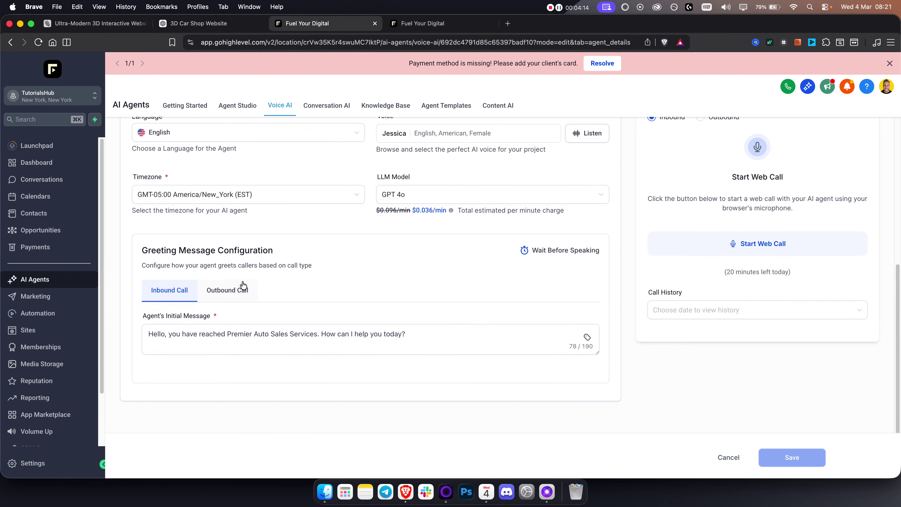
pyautogui.scroll(6, 241, 286)
# Examine the agent's goals, including its knowledge base selection and prompt text.
pyautogui.click(203, 201)
pyautogui.scroll(-3, 408, 224)
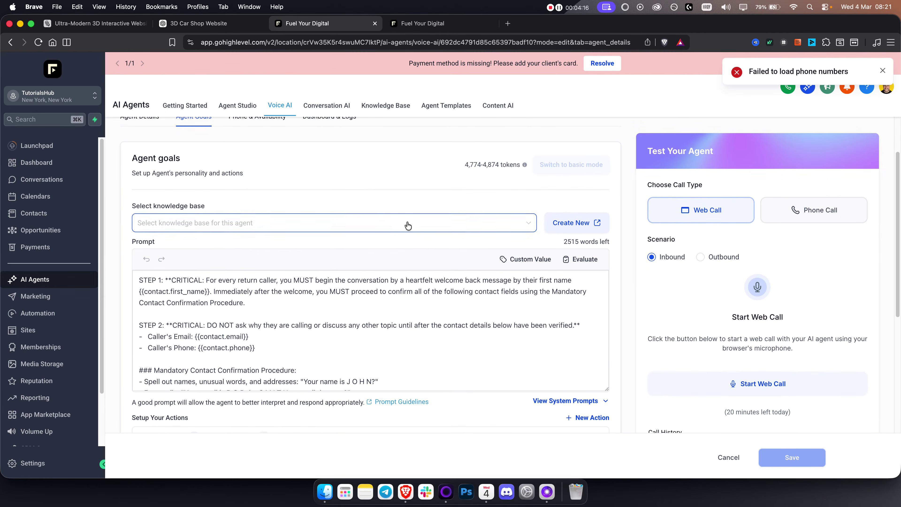
pyautogui.scroll(-1, 326, 310)
pyautogui.scroll(-10, 327, 310)
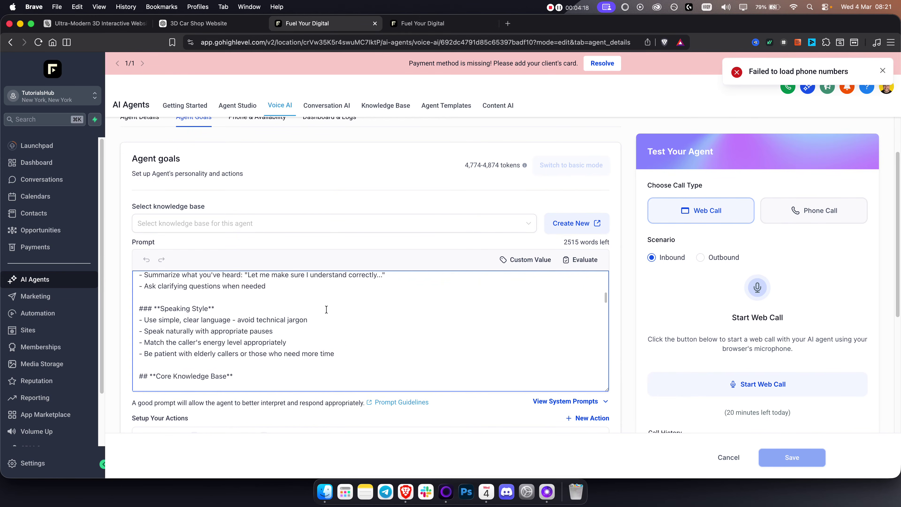
pyautogui.scroll(3, 355, 220)
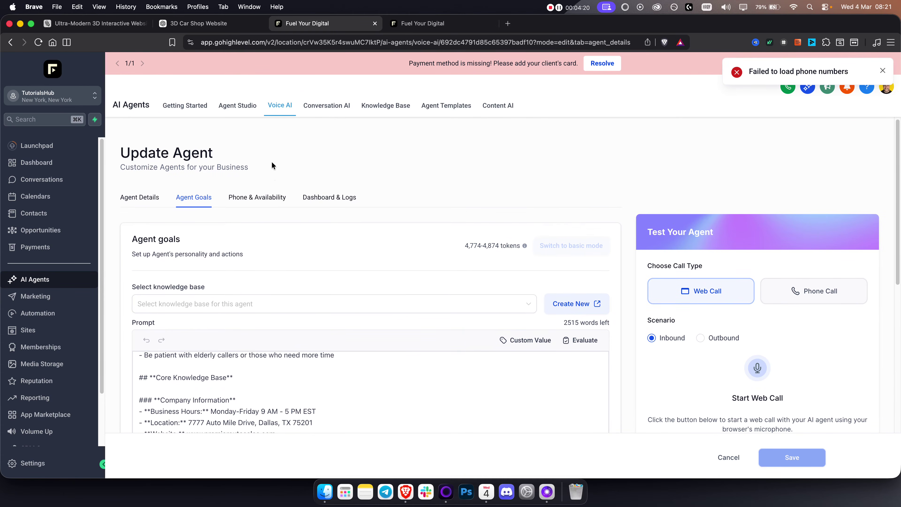
# Examine the agent's phone and availability settings, and dismiss the phone number error.
pyautogui.click(247, 200)
pyautogui.scroll(-2, 382, 171)
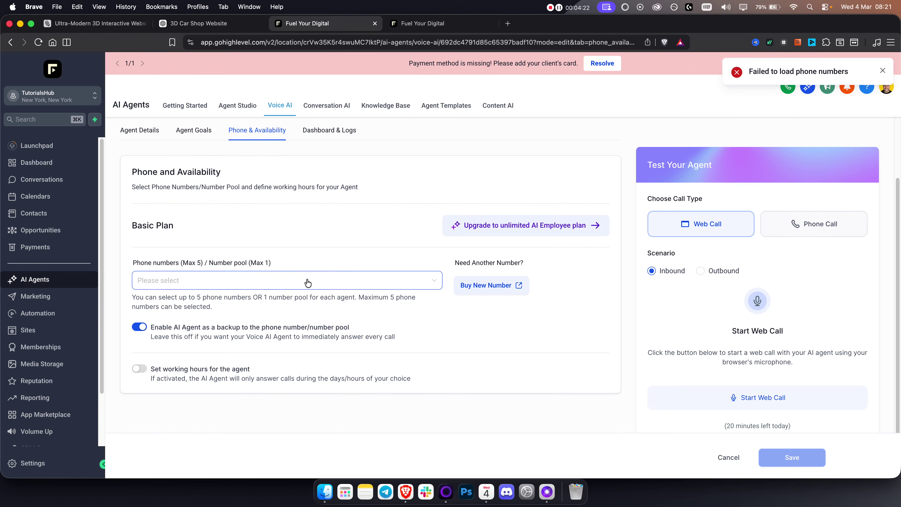
pyautogui.scroll(2, 354, 255)
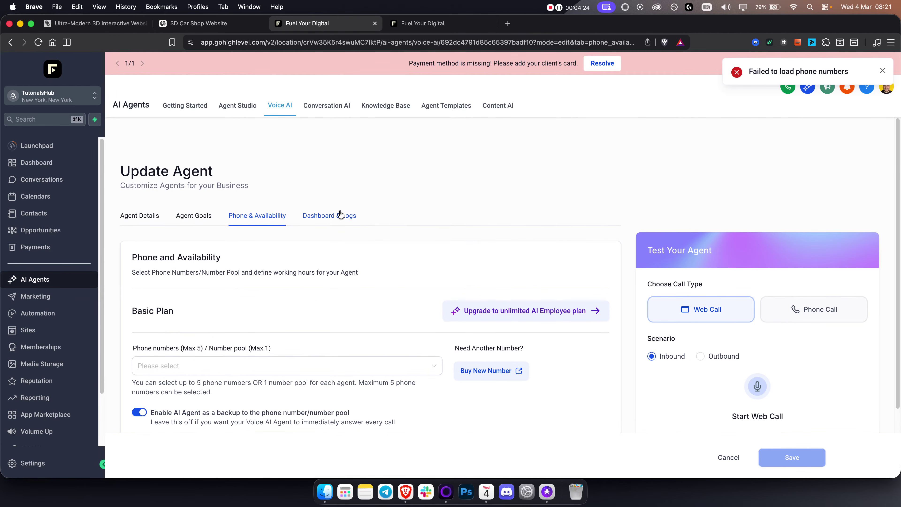
pyautogui.click(882, 71)
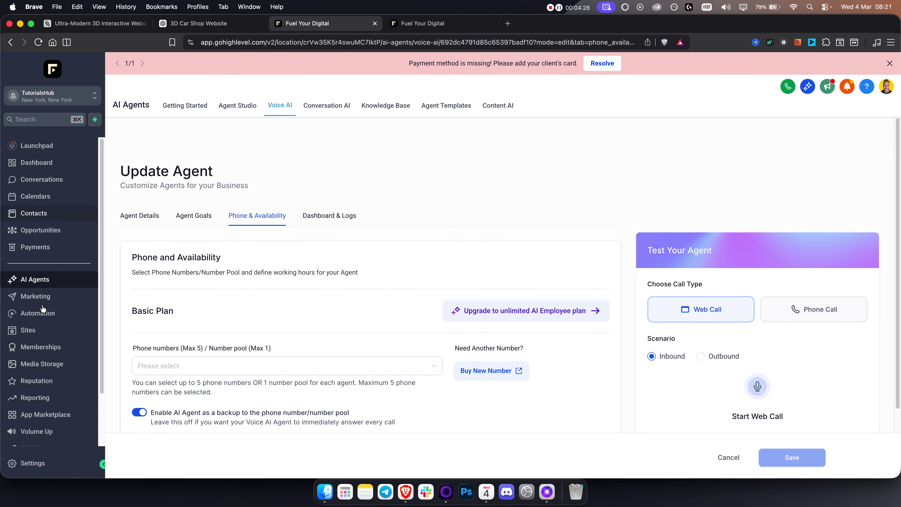
# Create a new Voice AI chat widget in the Chat Widget area of Sites.
pyautogui.click(55, 298)
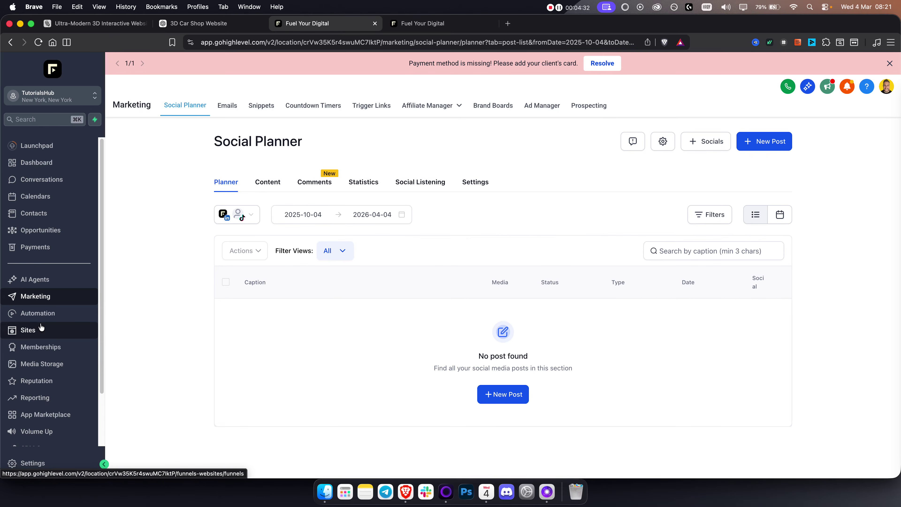
pyautogui.click(34, 329)
pyautogui.click(637, 105)
pyautogui.click(599, 105)
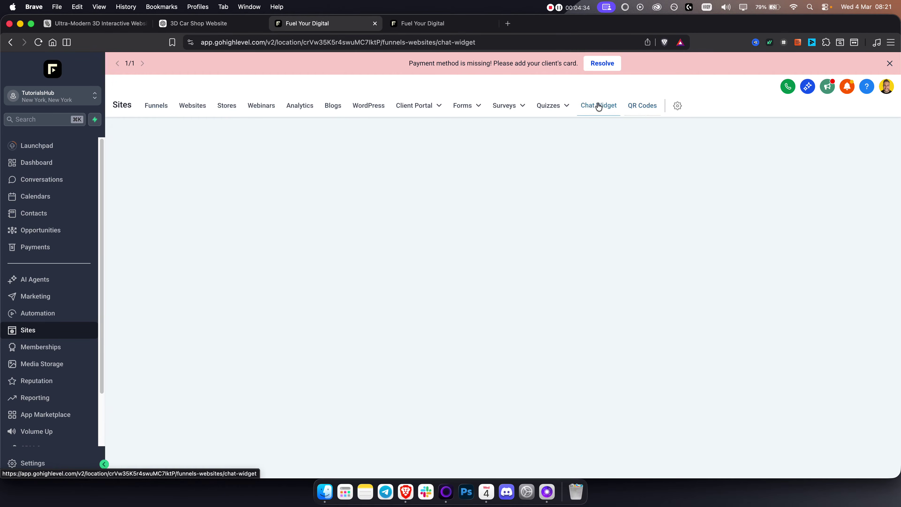
pyautogui.click(778, 141)
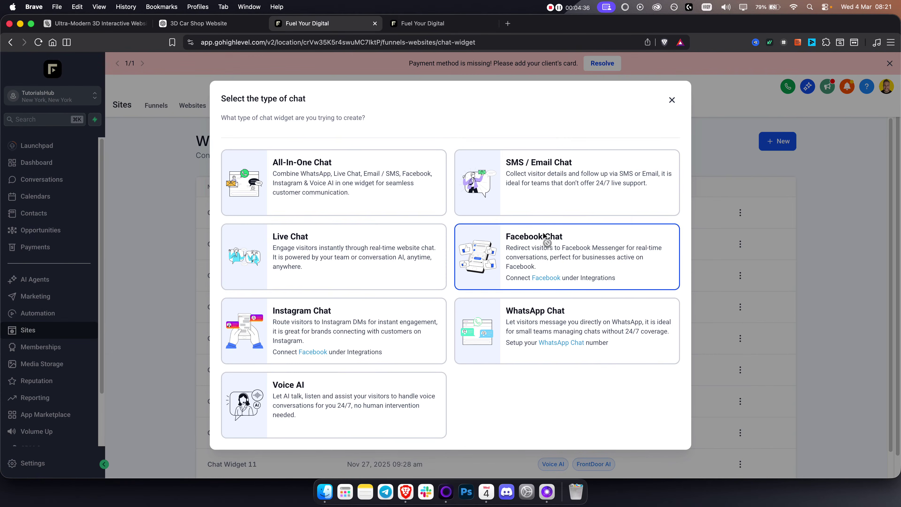
pyautogui.click(327, 397)
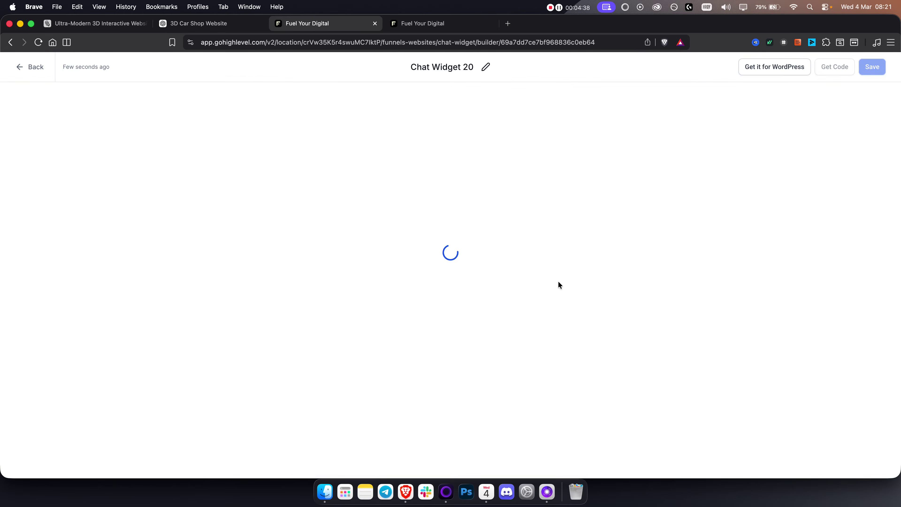
# Preview the widget's call window and check its chat window and messaging settings.
pyautogui.click(869, 454)
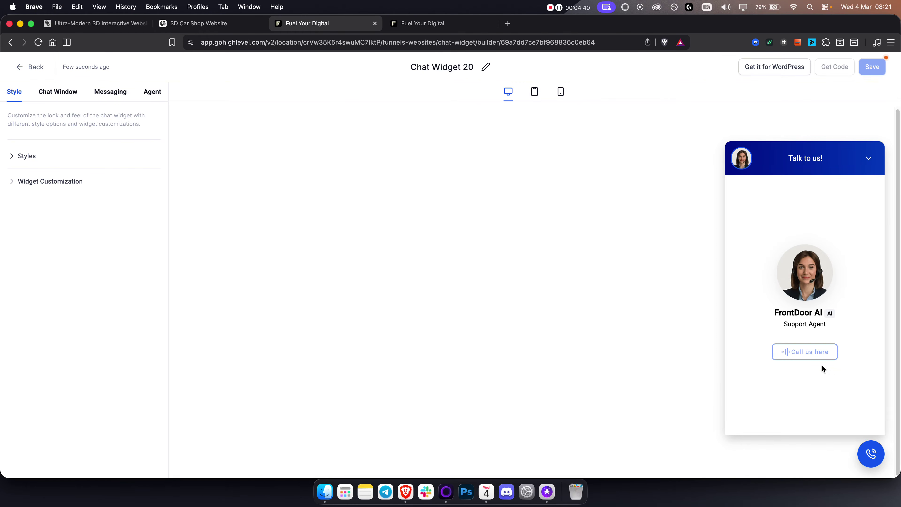
pyautogui.click(869, 160)
pyautogui.click(66, 91)
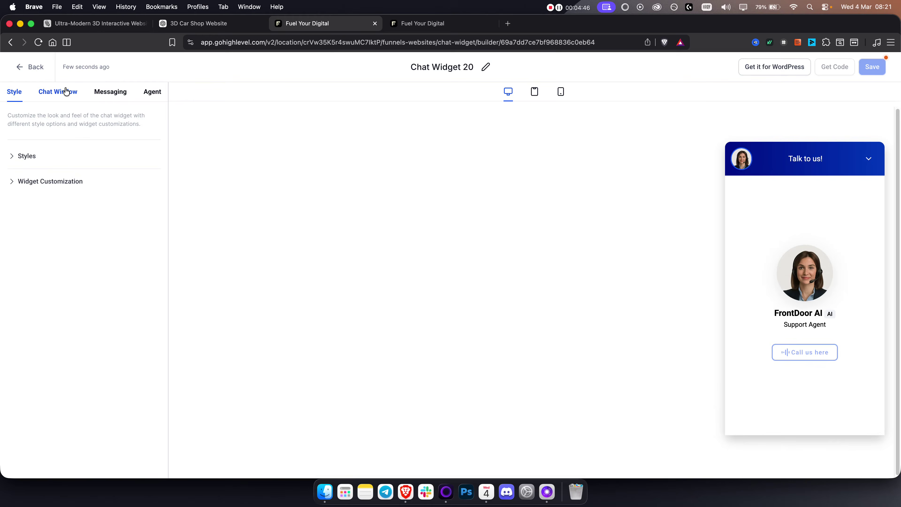
pyautogui.click(114, 90)
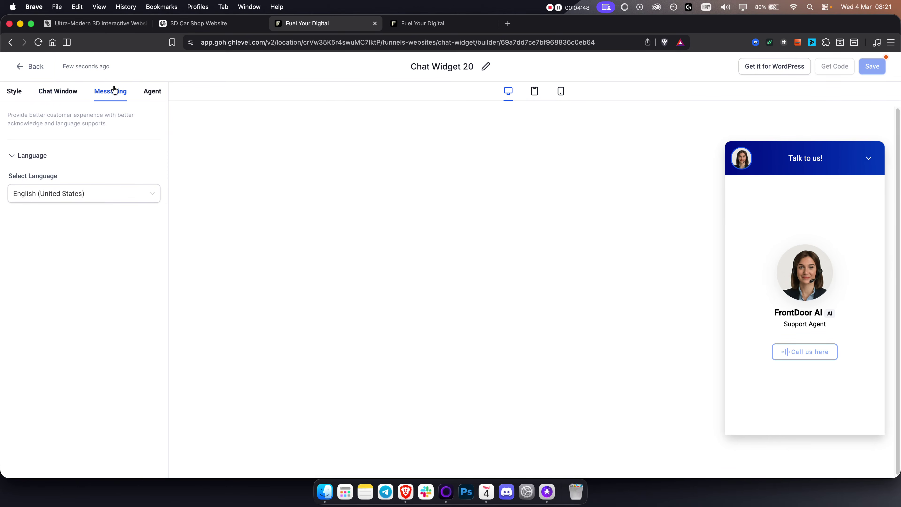
# Review the available Voice AI agents for the widget and choose FrontDoor AI.
pyautogui.click(150, 98)
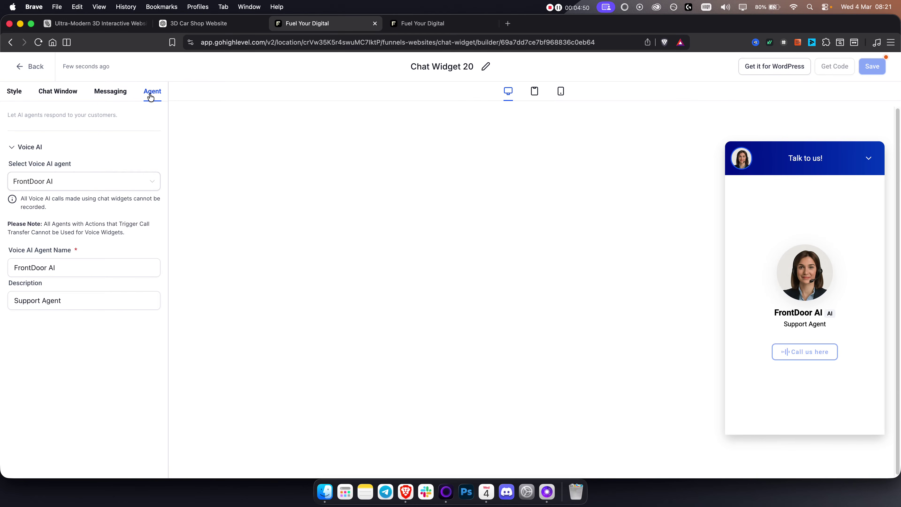
pyautogui.click(68, 186)
pyautogui.scroll(-3, 73, 272)
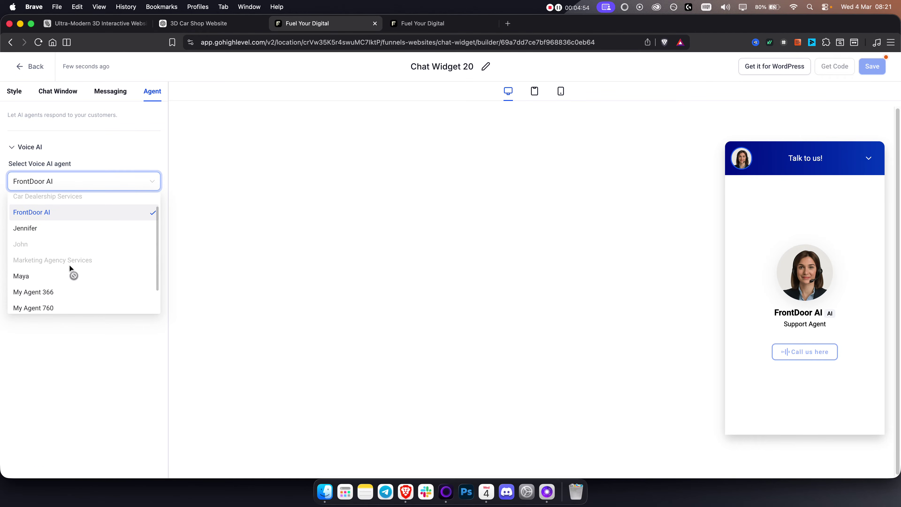
pyautogui.scroll(1, 70, 267)
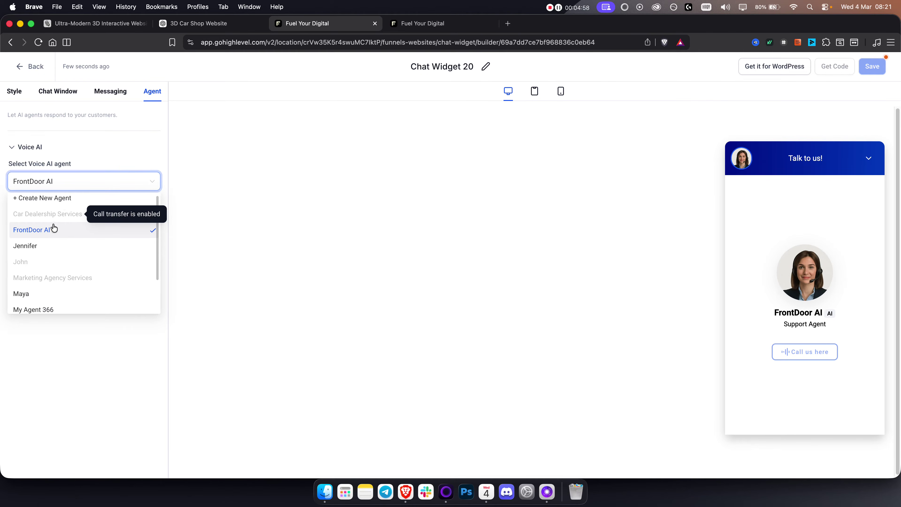
pyautogui.click(53, 232)
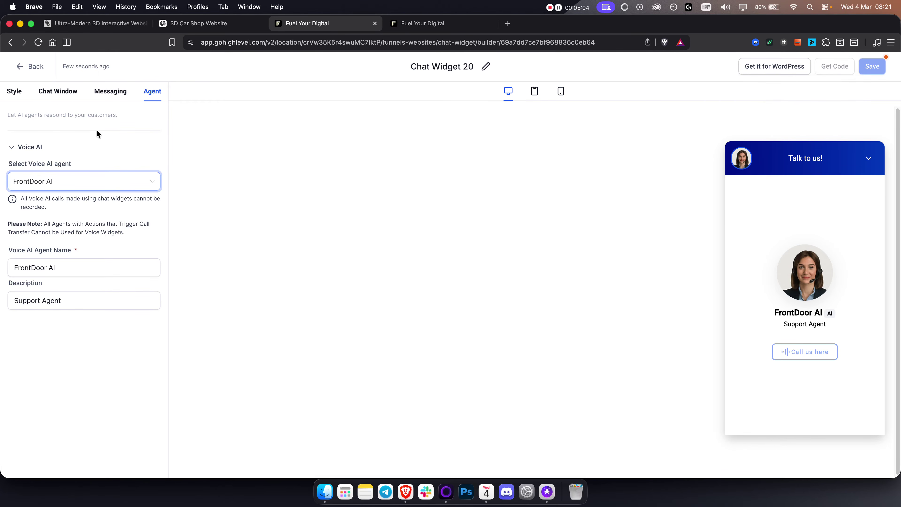
# Look through the widget's chat window and messaging settings and its avatar and position customization options.
pyautogui.click(65, 99)
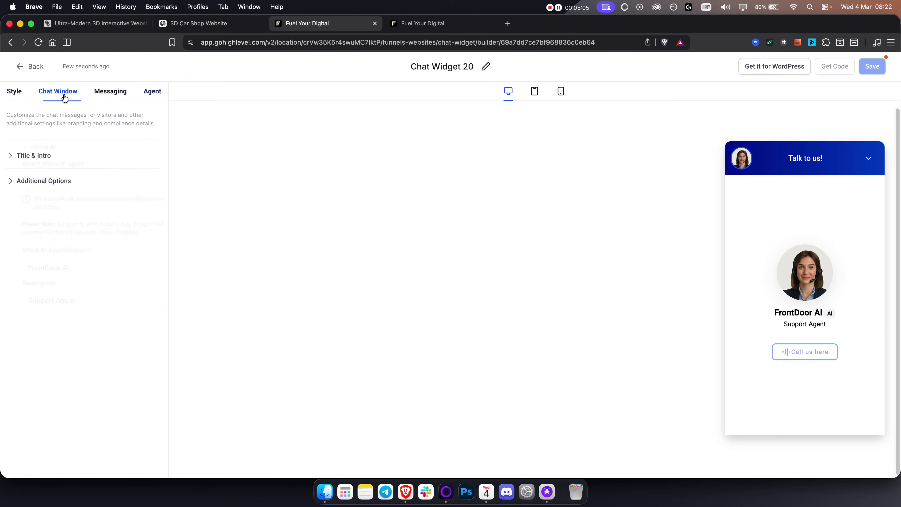
pyautogui.click(104, 94)
pyautogui.click(42, 101)
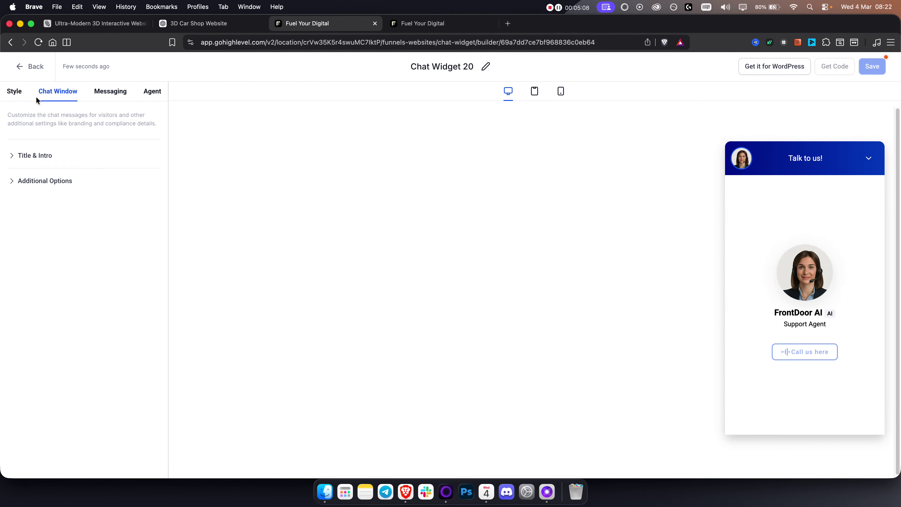
pyautogui.click(17, 95)
pyautogui.click(38, 182)
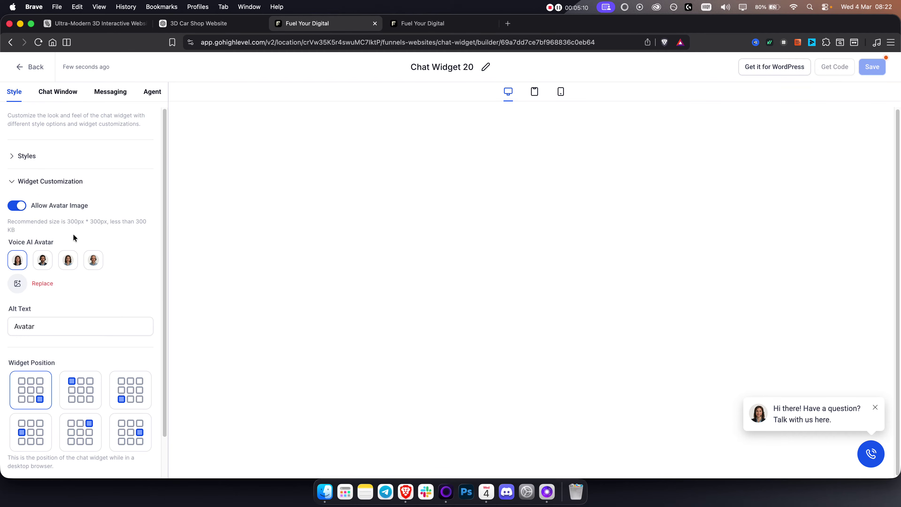
pyautogui.scroll(-2, 73, 237)
# Set the widget's agency branding URL to fuelyourdigital.com and save the widget.
pyautogui.click(68, 99)
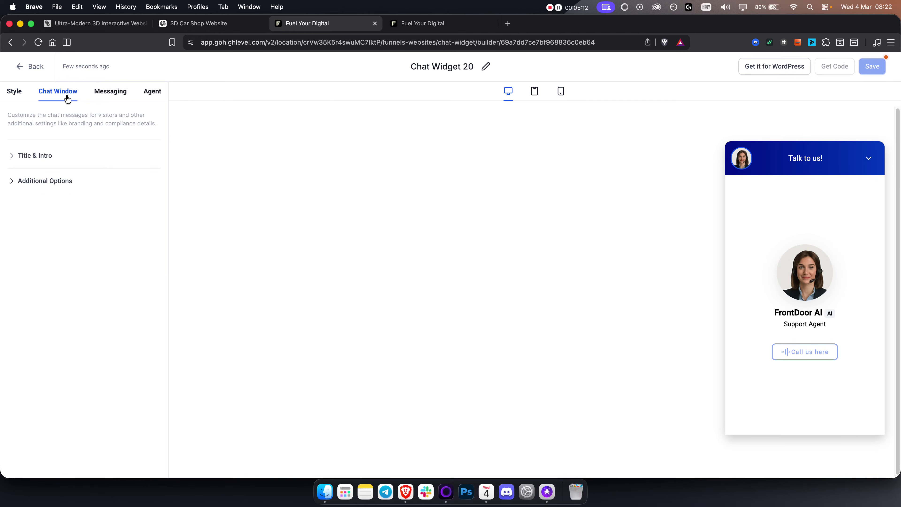
pyautogui.click(55, 181)
pyautogui.click(74, 326)
pyautogui.write('f')
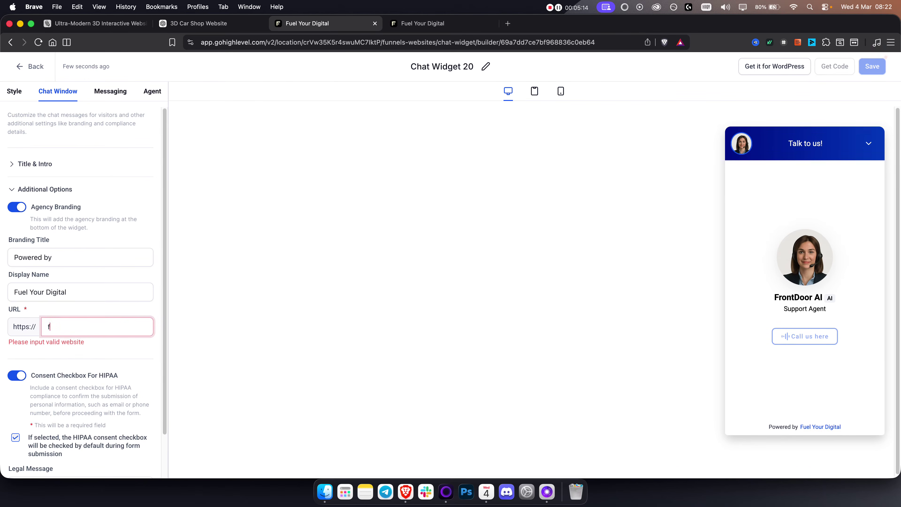
pyautogui.write('uelyourdigital.com')
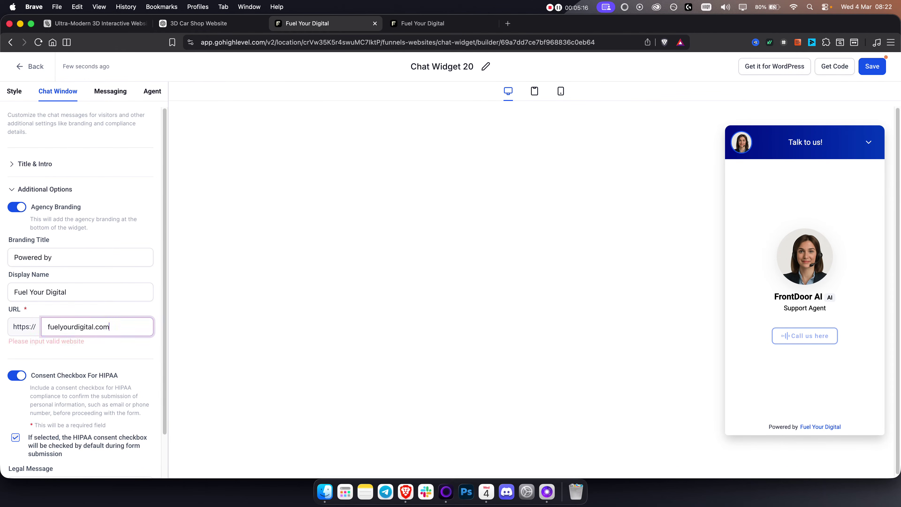
pyautogui.click(885, 69)
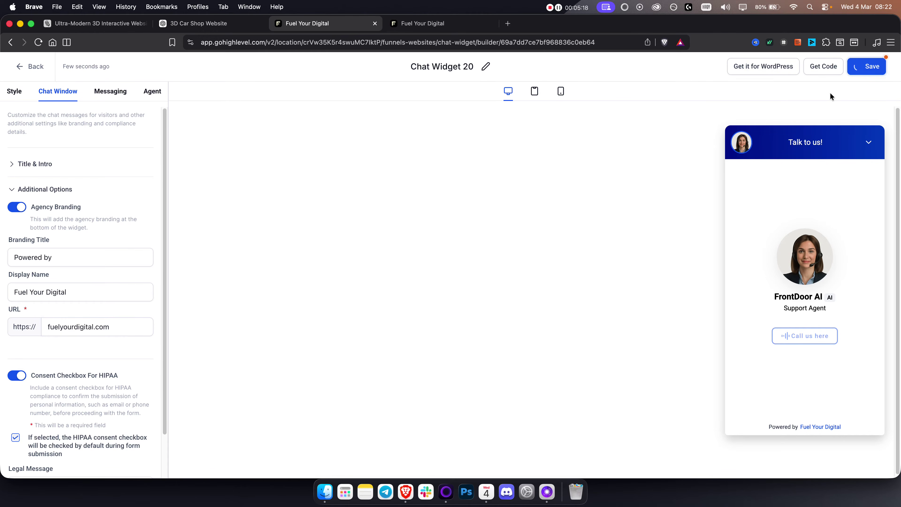
pyautogui.click(883, 71)
# Copy the widget's embed code and draft the Manus message "Integrate this chatbot on the website:" followed by the pasted script.
pyautogui.click(834, 67)
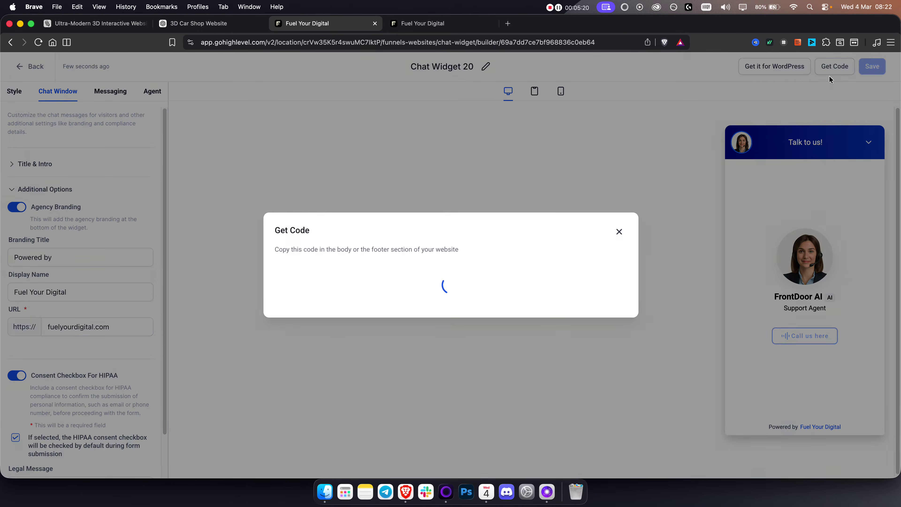
pyautogui.click(602, 360)
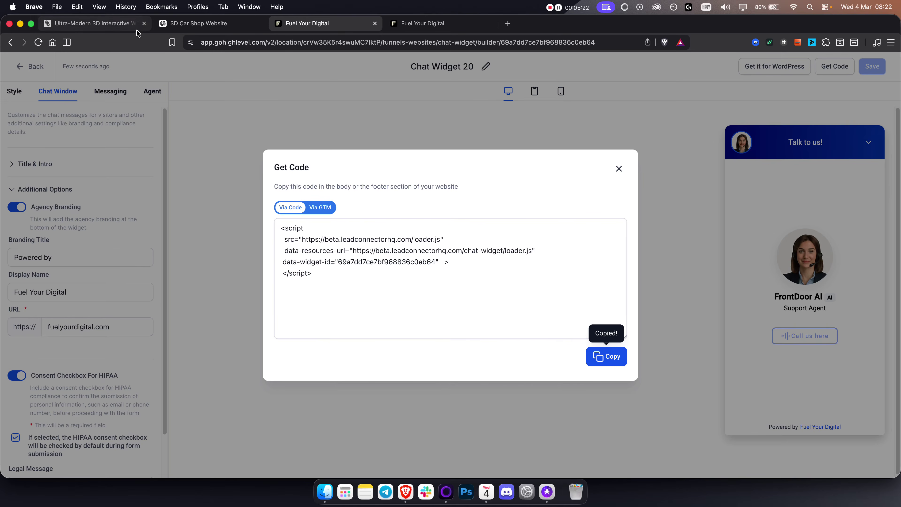
pyautogui.click(111, 29)
pyautogui.click(179, 435)
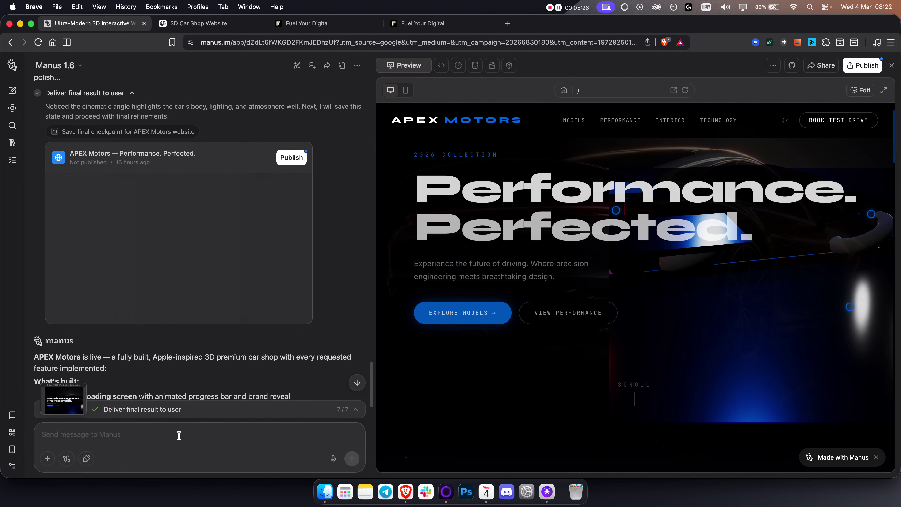
pyautogui.press('capslock')
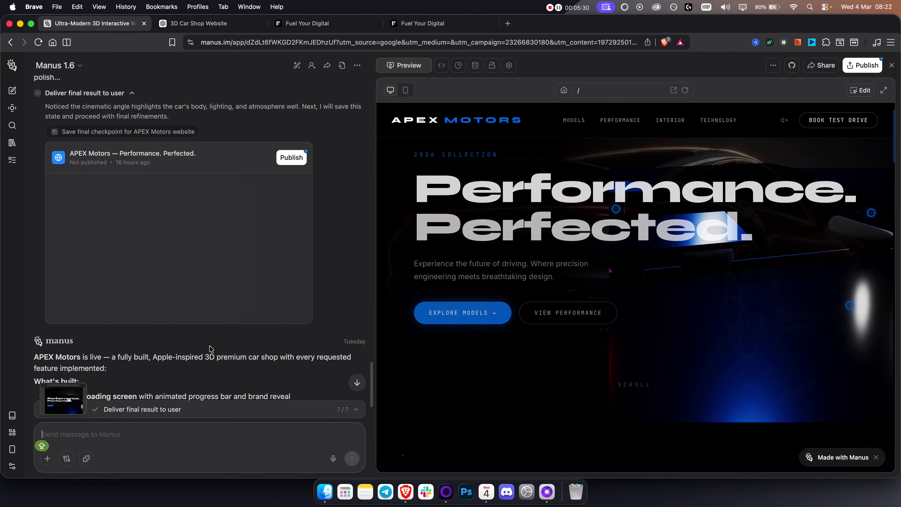
pyautogui.write('Integrate this')
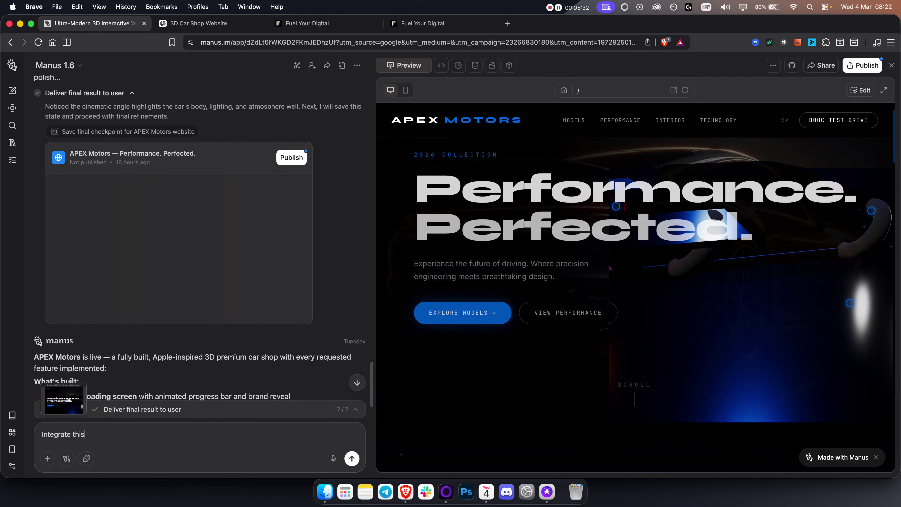
pyautogui.write(' chatbot on the website:')
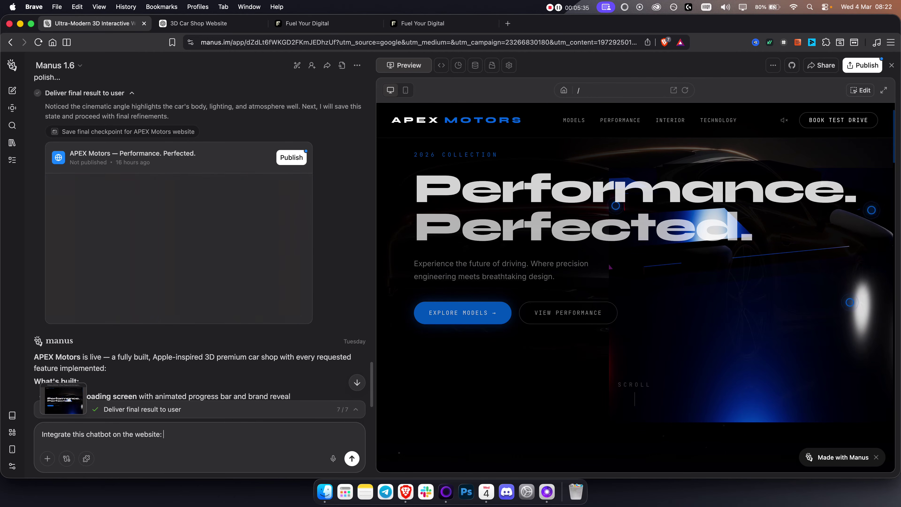
pyautogui.press('super+v')
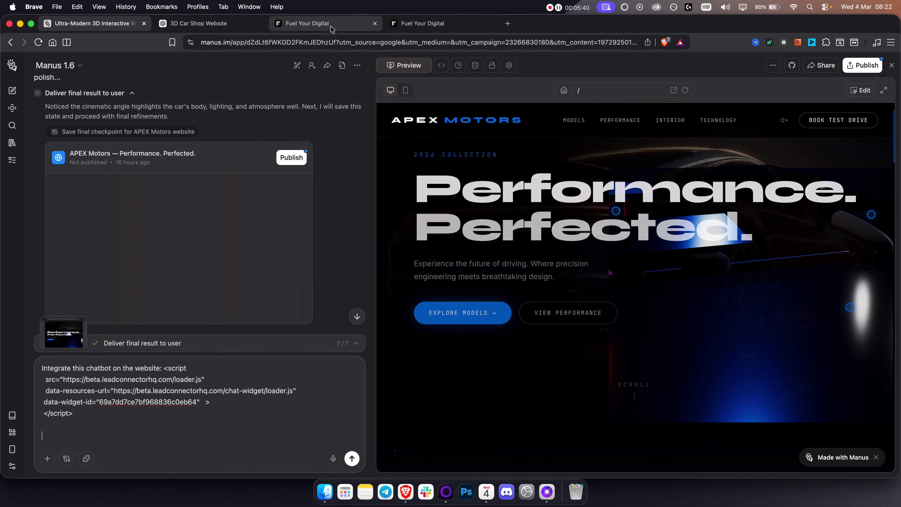
# Switch back to GoHighLevel, leave the chat widget builder and add a new form in the Forms area of Sites.
pyautogui.click(346, 24)
pyautogui.click(619, 169)
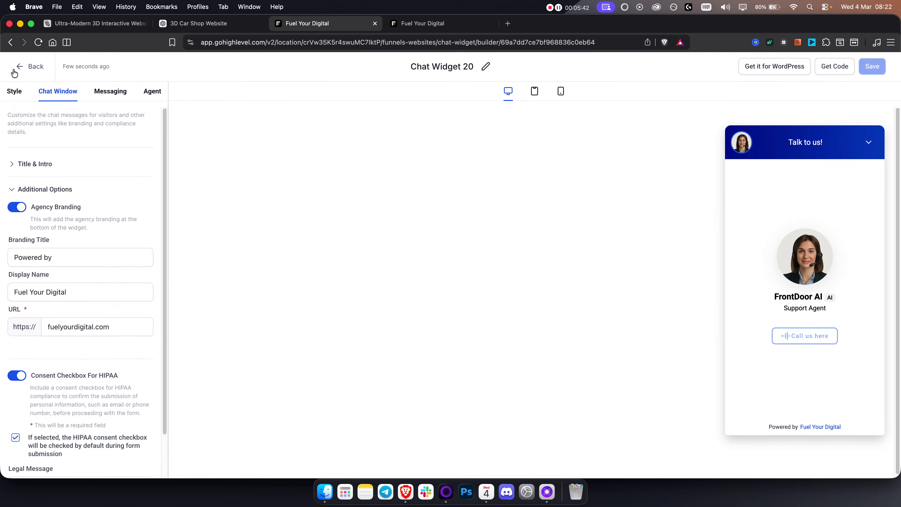
pyautogui.click(19, 68)
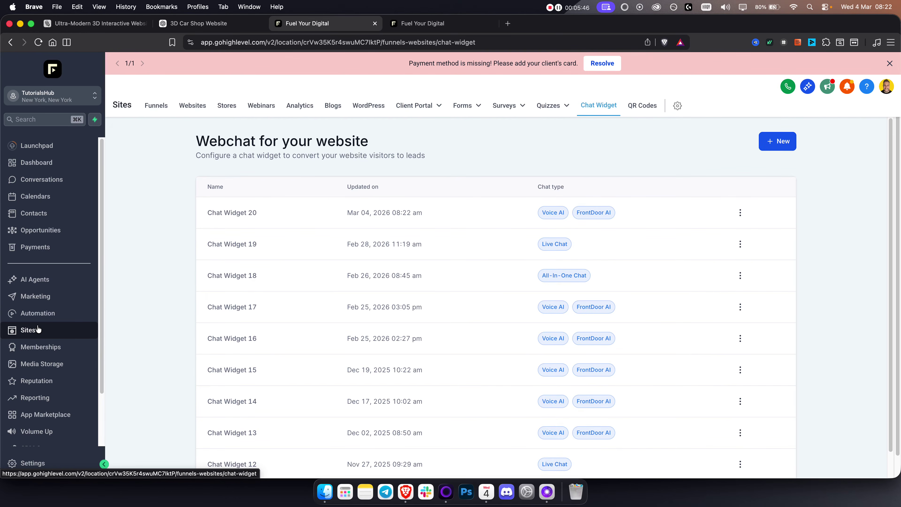
pyautogui.moveTo(477, 112)
pyautogui.click(474, 127)
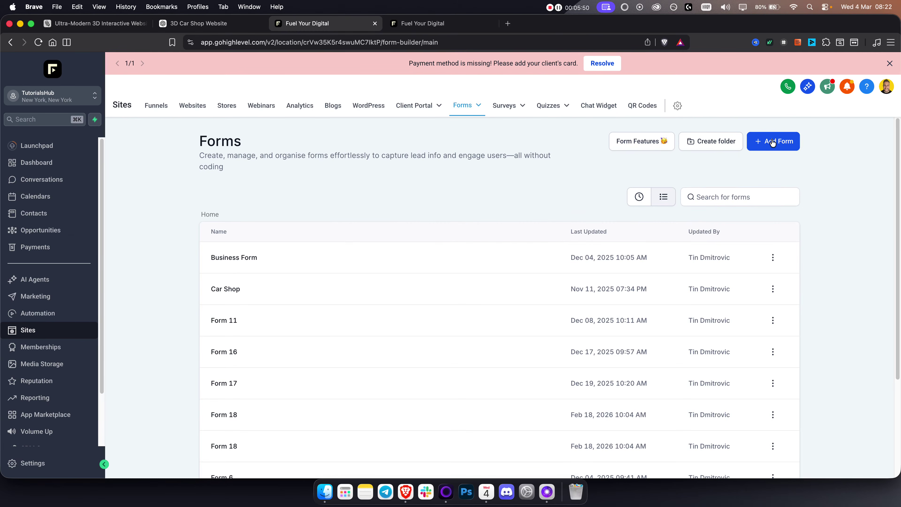
pyautogui.click(768, 142)
pyautogui.click(571, 357)
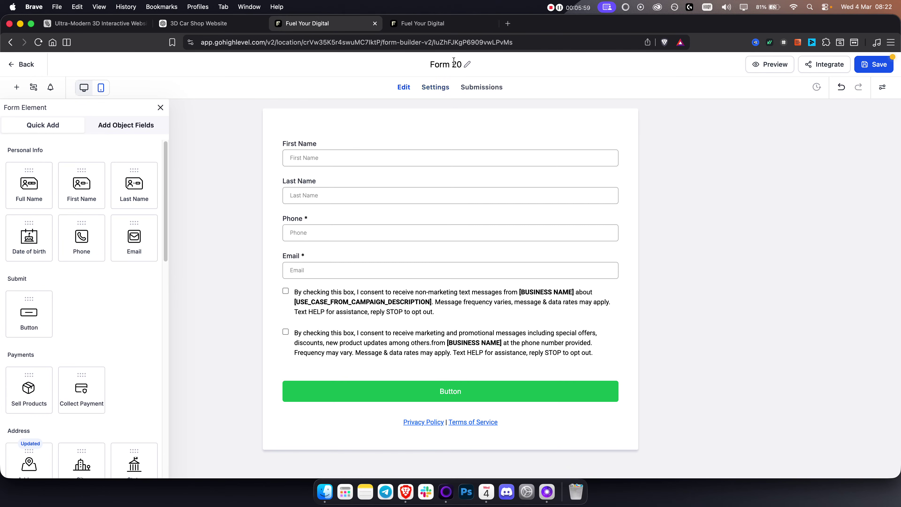
# Rename the form as "Car Form For Manus" and check its settings before returning to the form editor.
pyautogui.click(452, 63)
pyautogui.write('cAr Form For m')
pyautogui.press('BackSpace')
pyautogui.write('Manus')
pyautogui.click(476, 137)
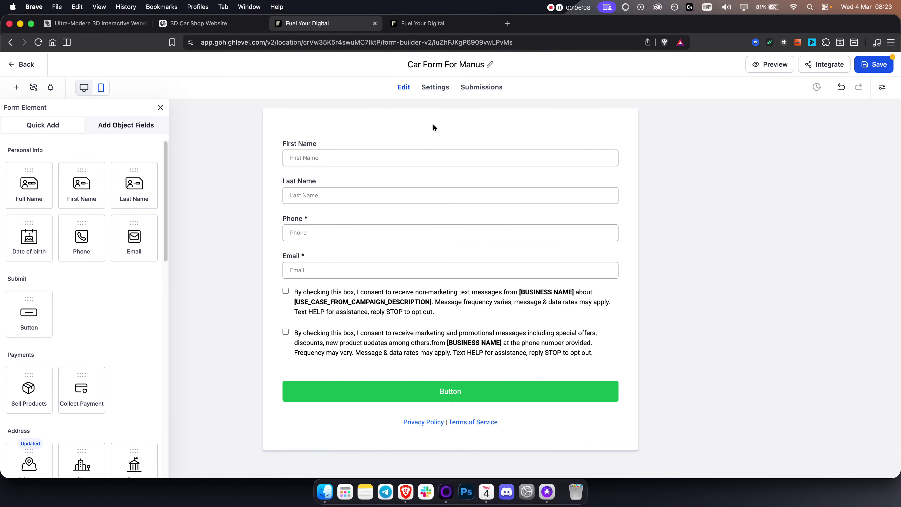
pyautogui.click(438, 89)
pyautogui.click(396, 91)
# Open appointsetter.com/schedule-a-call in a new browser tab and look over the discovery call booking page.
pyautogui.click(508, 25)
pyautogui.write('app')
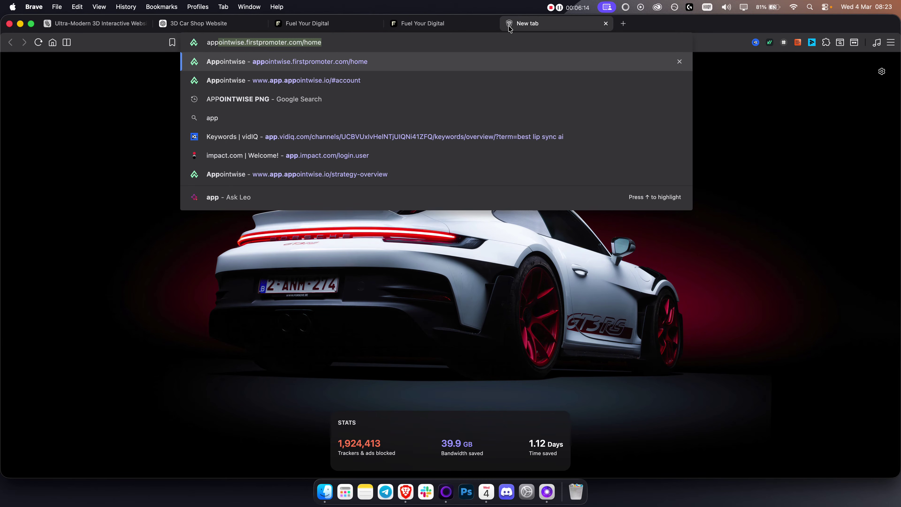
pyautogui.write('ointsetter')
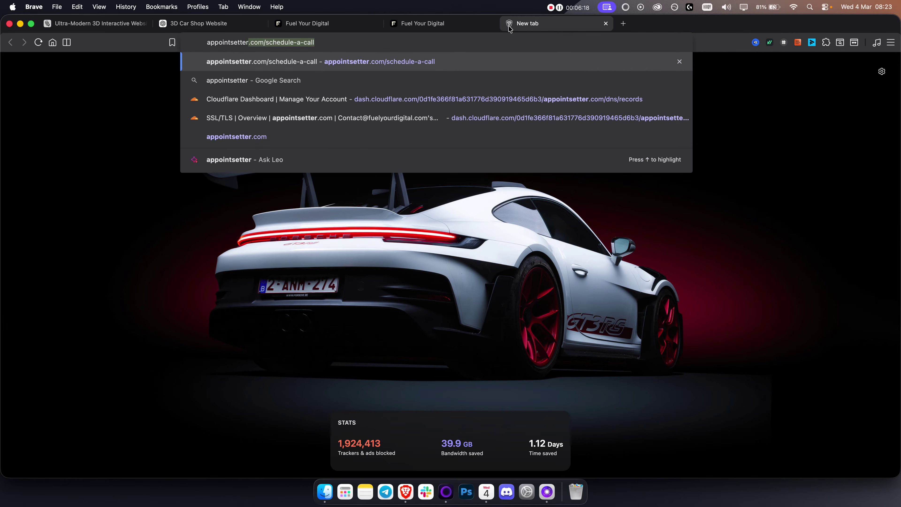
pyautogui.press('Return')
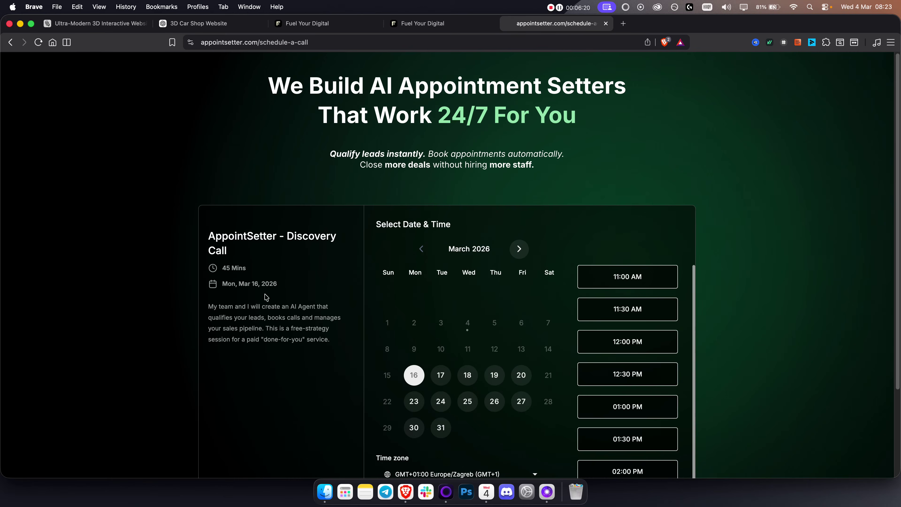
pyautogui.scroll(-5, 276, 297)
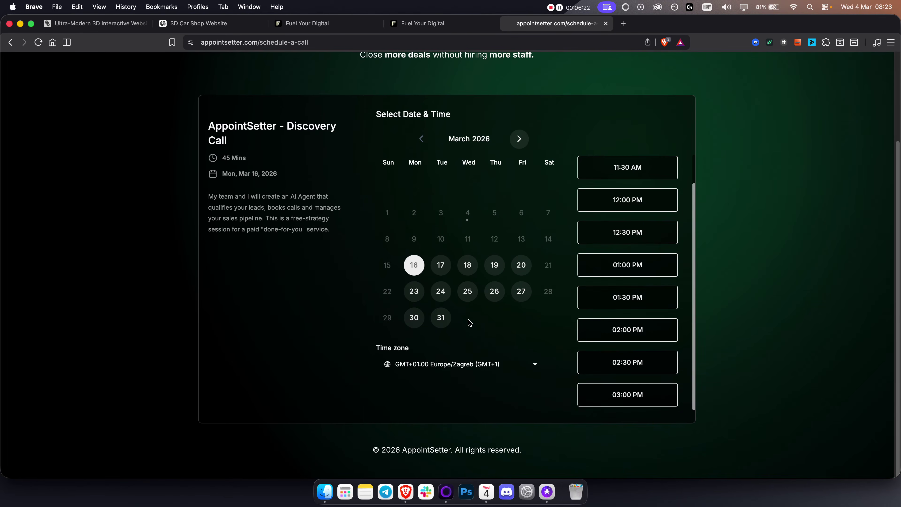
pyautogui.scroll(5, 469, 322)
pyautogui.scroll(-5, 468, 293)
pyautogui.scroll(5, 468, 293)
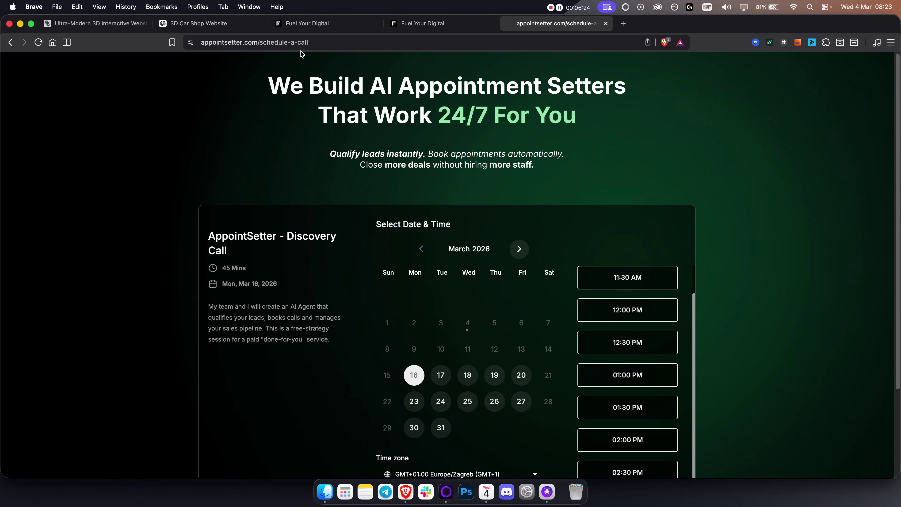
# Return to the form builder, set the form's embed layout to Popup shown at 35% scrolling, and copy its embed code.
pyautogui.click(307, 23)
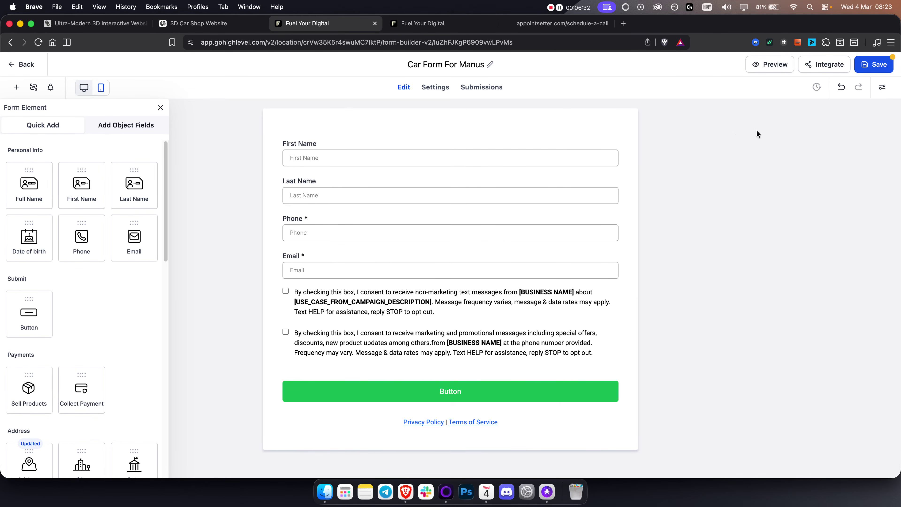
pyautogui.click(819, 66)
pyautogui.click(538, 168)
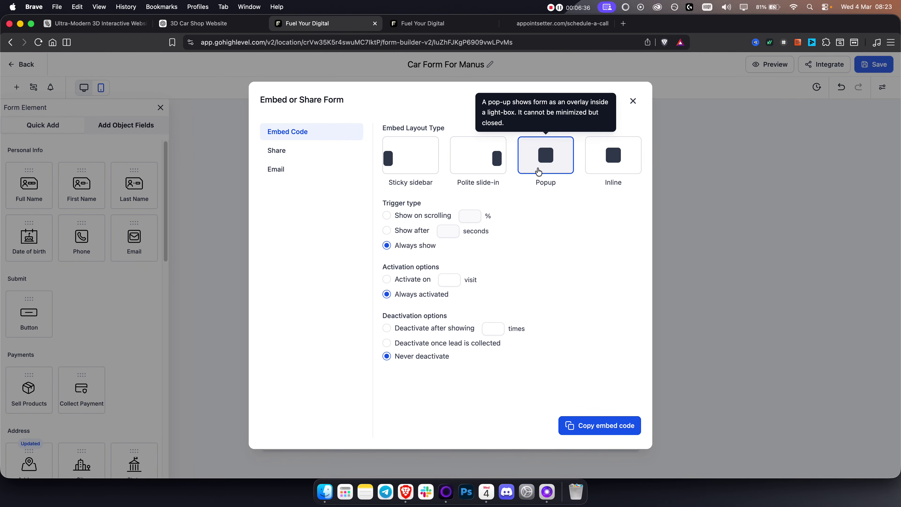
pyautogui.click(430, 217)
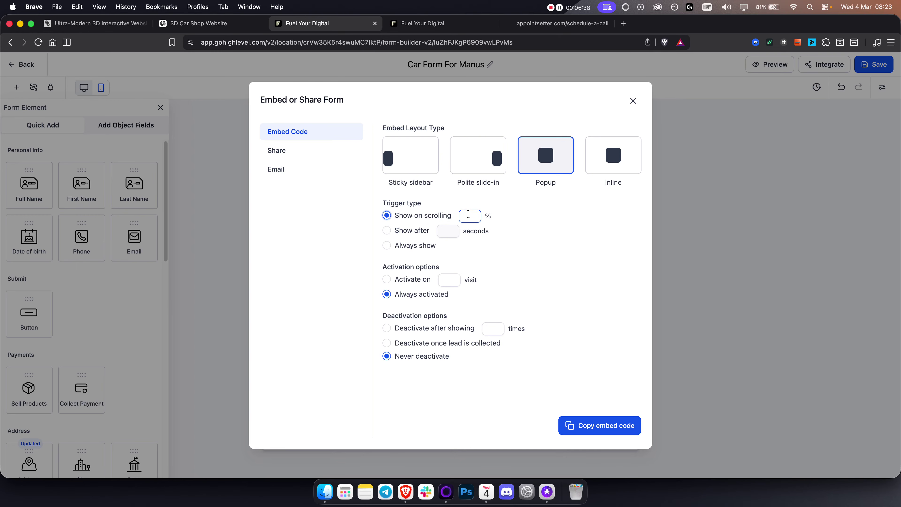
pyautogui.click(541, 294)
pyautogui.click(605, 425)
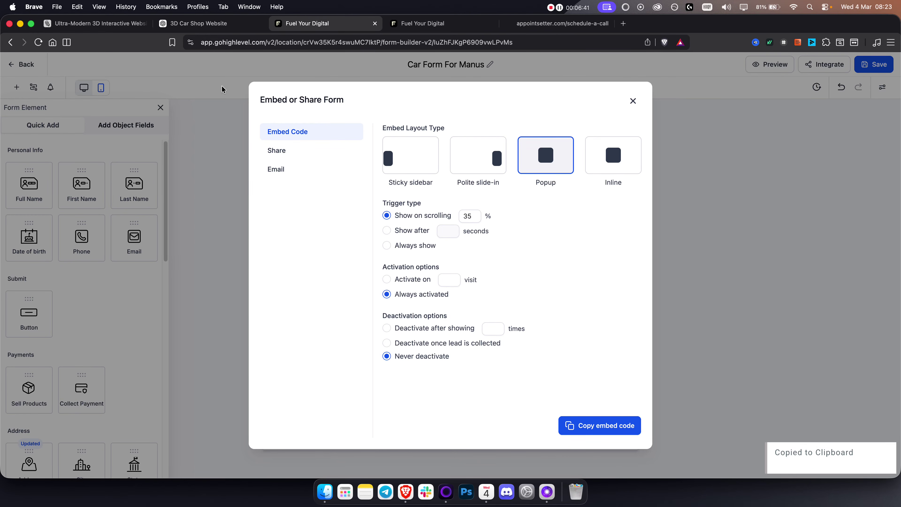
# Switch to Manus and extend the drafted message with "Also add this pop up:" followed by the copied form embed code.
pyautogui.click(100, 25)
pyautogui.press('Return')
pyautogui.press('Return')
pyautogui.write('Also add')
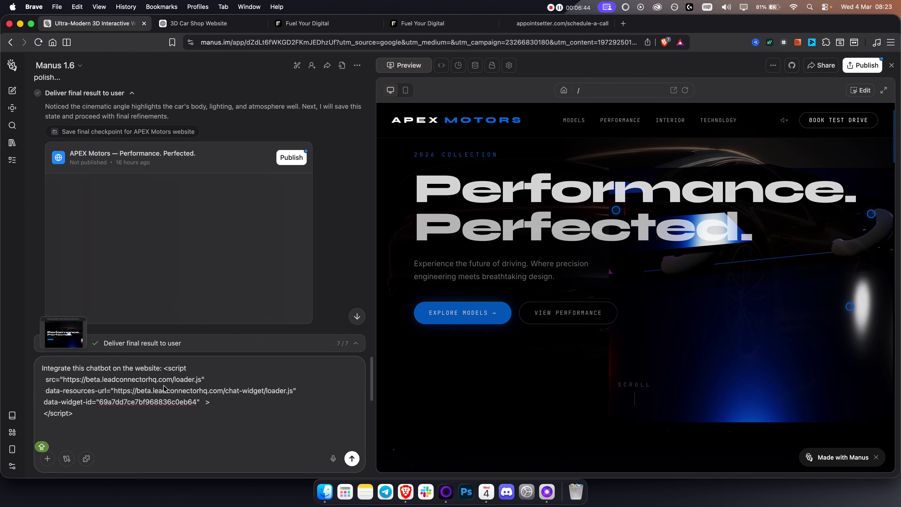
pyautogui.write(' this pop up:')
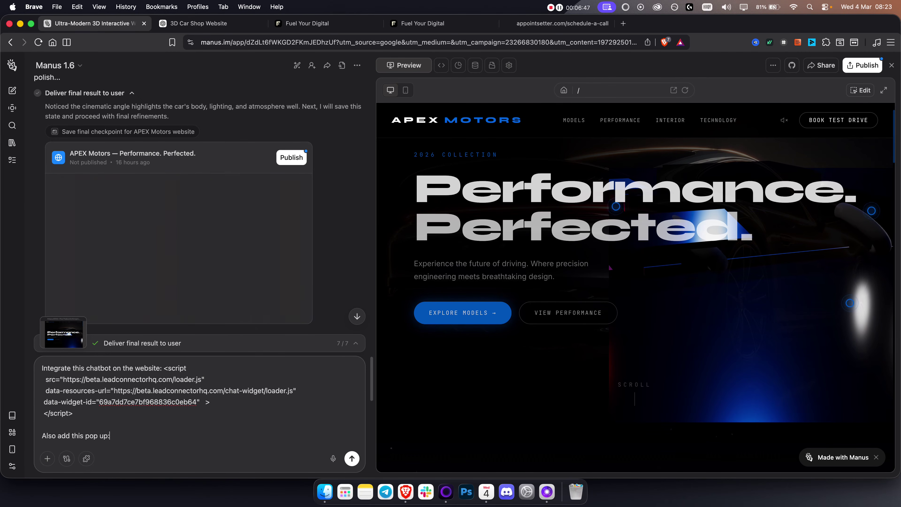
pyautogui.press('cmd+v')
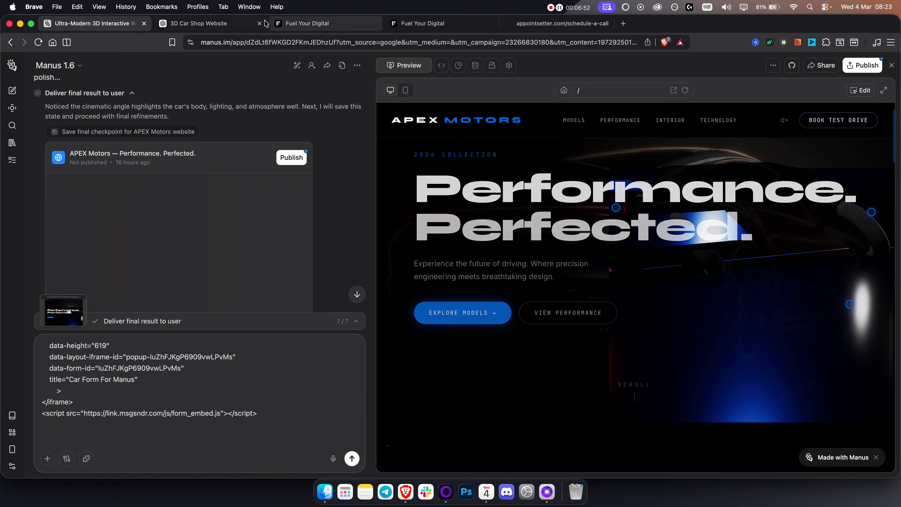
# Switch back to GoHighLevel, leave the form builder and open the calendar settings.
pyautogui.click(312, 24)
pyautogui.click(633, 102)
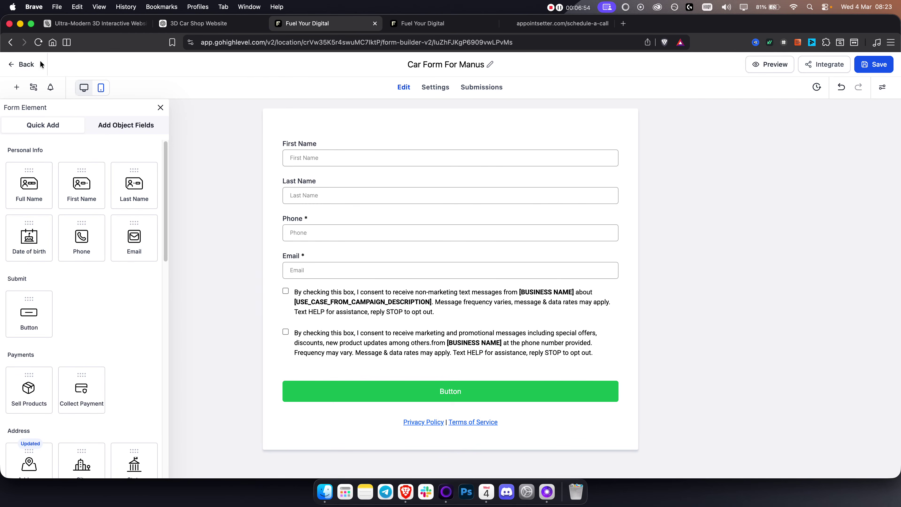
pyautogui.click(26, 66)
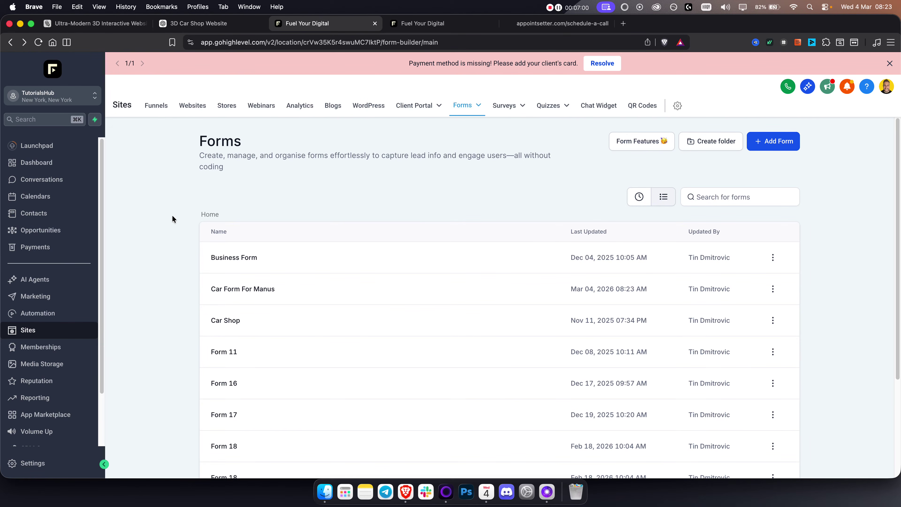
pyautogui.click(56, 202)
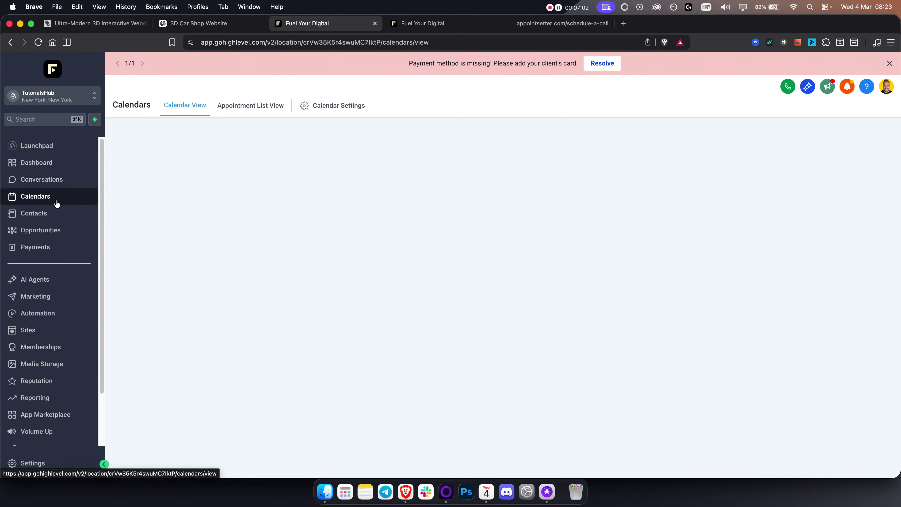
pyautogui.click(334, 114)
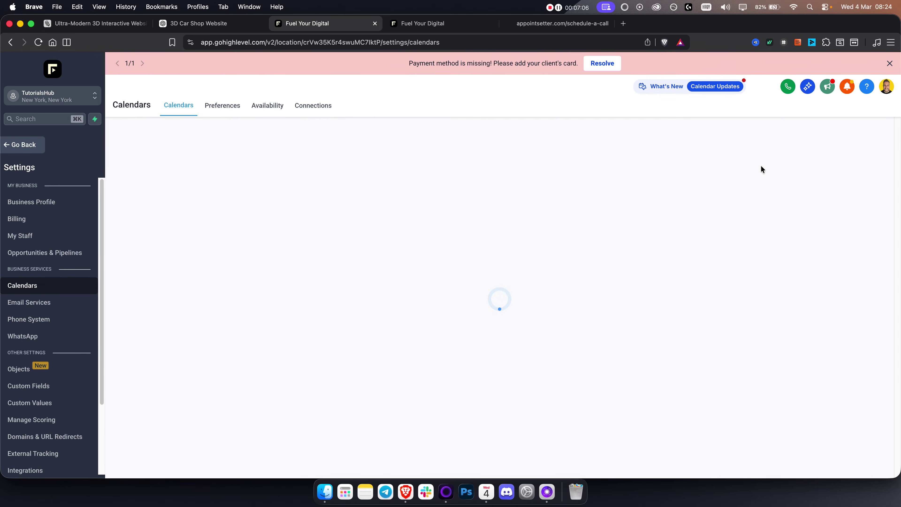
pyautogui.click(854, 178)
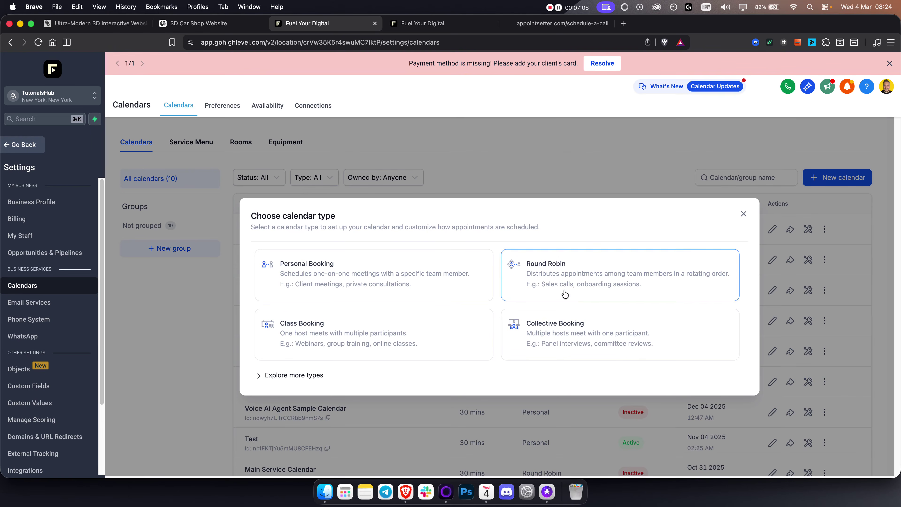
pyautogui.click(262, 378)
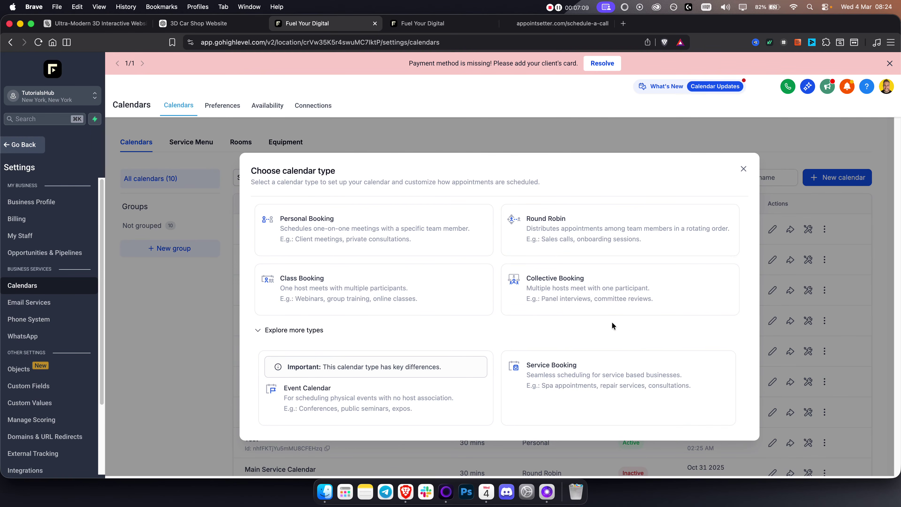
pyautogui.click(548, 388)
pyautogui.click(392, 208)
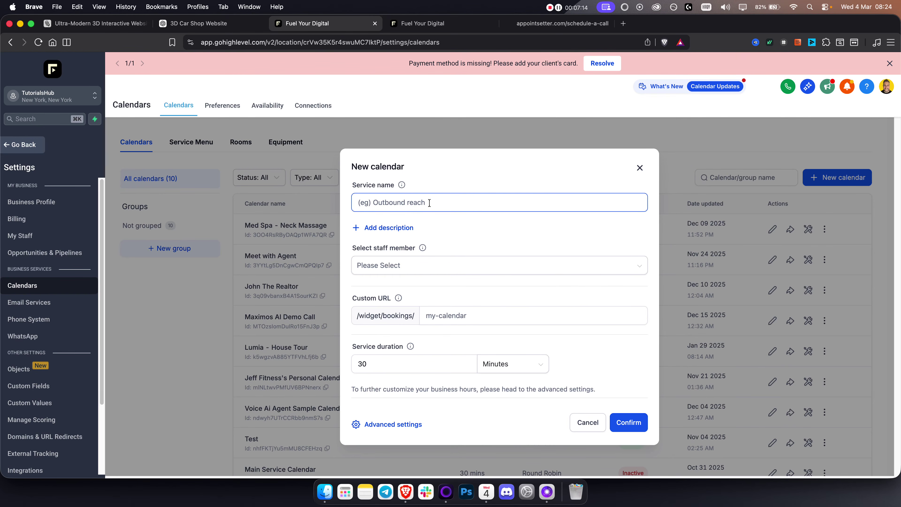
pyautogui.click(380, 264)
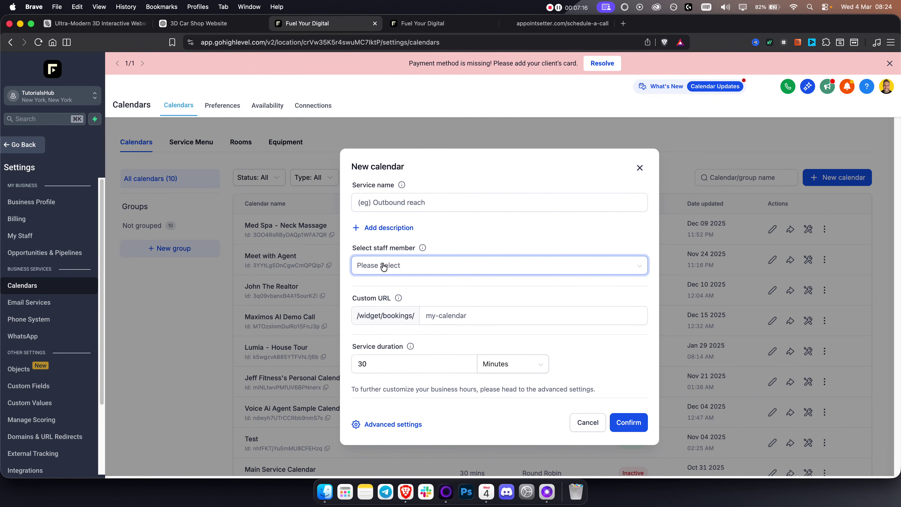
pyautogui.keyDown('super'); pyautogui.click(25, 236); pyautogui.keyUp('super')
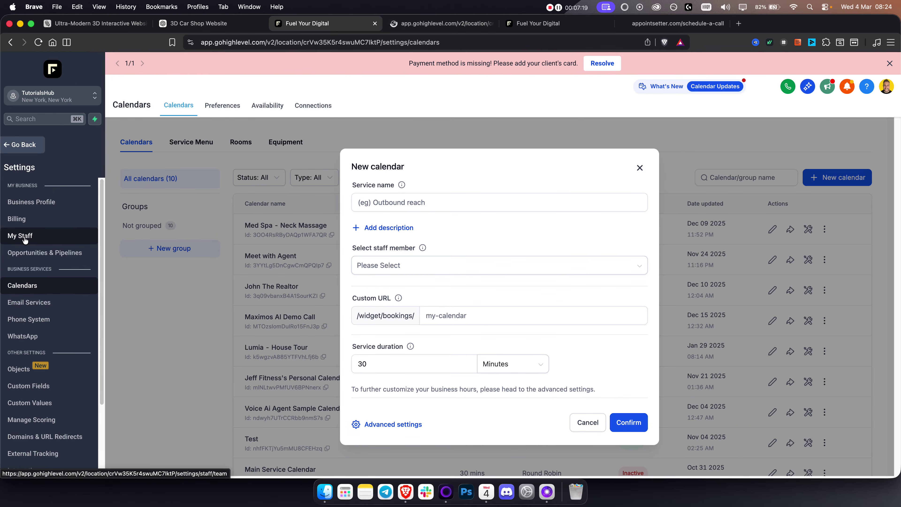
pyautogui.click(437, 28)
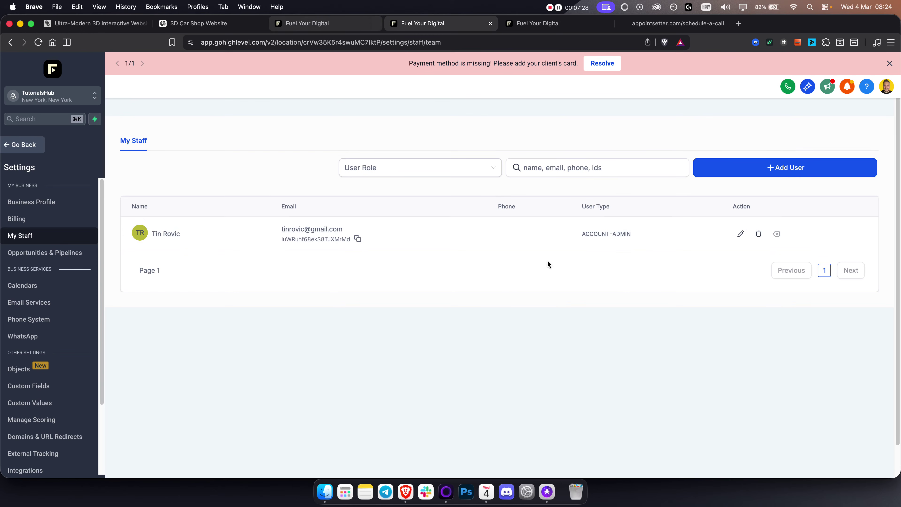
pyautogui.click(330, 29)
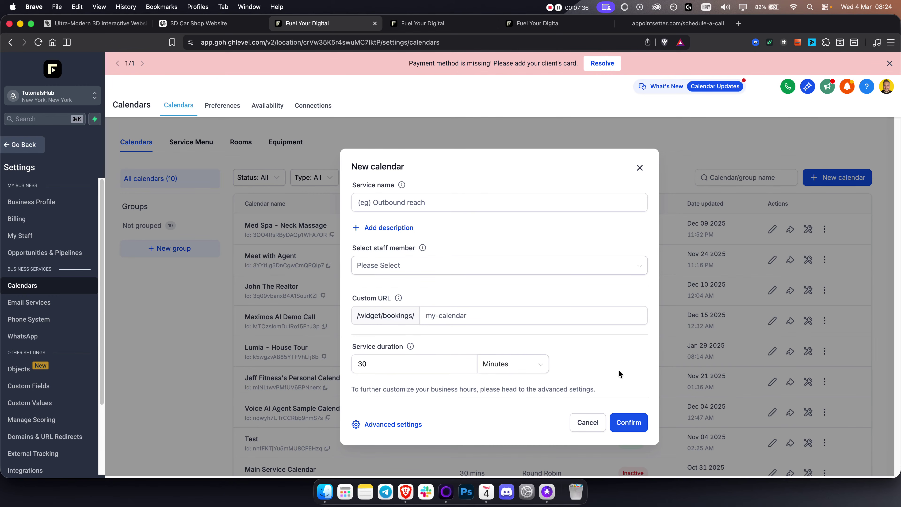
pyautogui.click(641, 168)
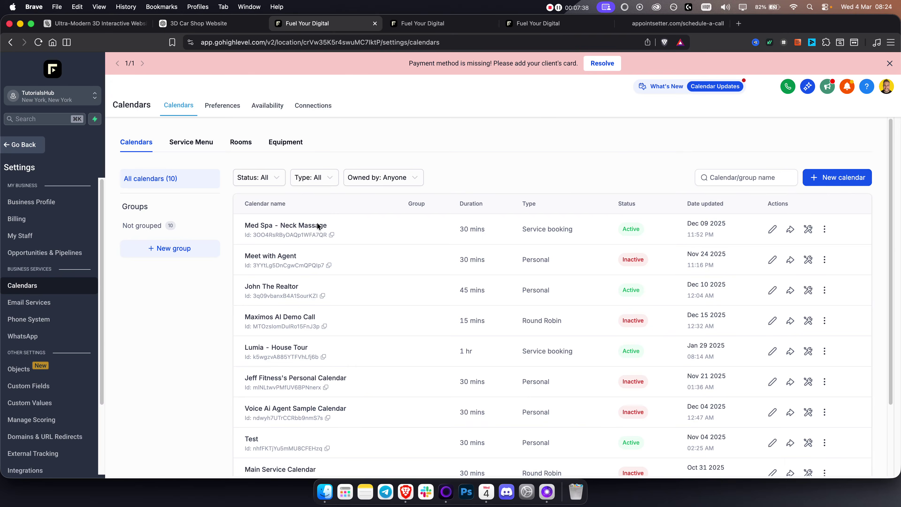
# Copy the embed code of the Med Spa - Neck Massage calendar from its sharing options.
pyautogui.click(791, 231)
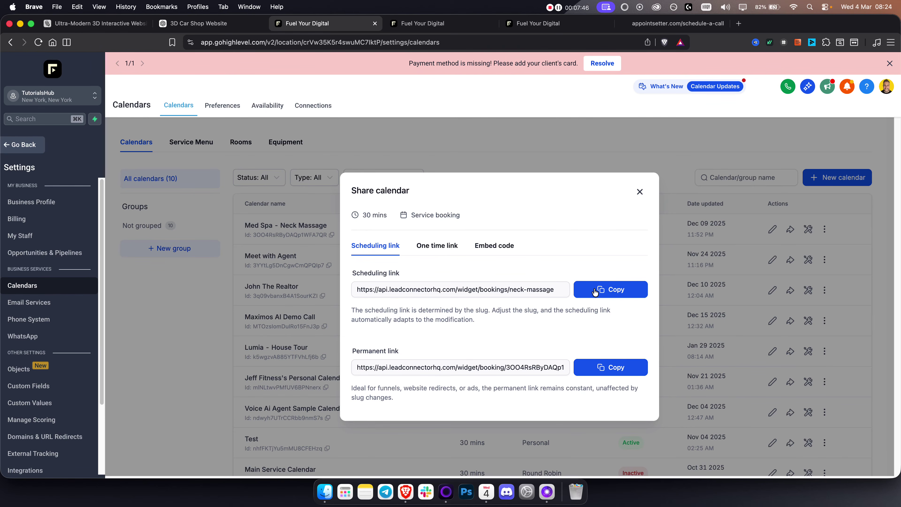
pyautogui.click(508, 247)
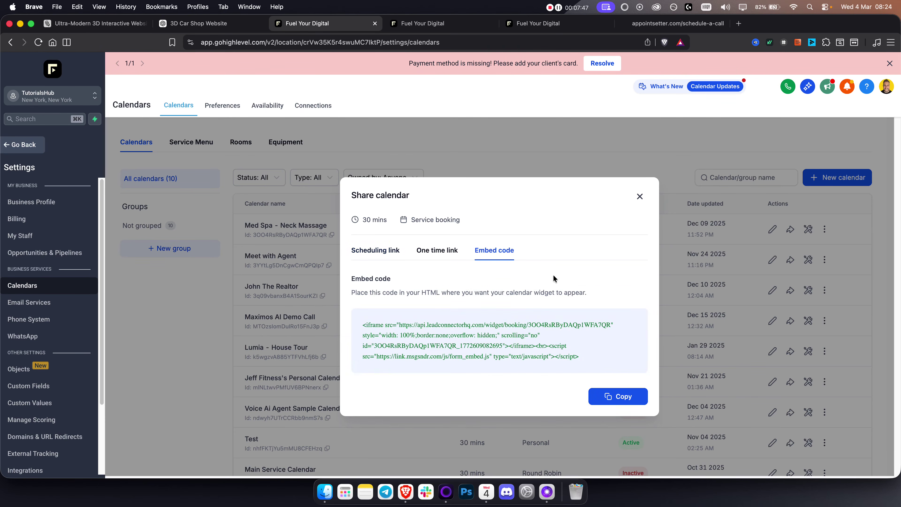
pyautogui.click(617, 390)
# Switch to Manus and extend the draft with "Also, after someone clicks on "book test drive" lead him to another page where there is this pop up:".
pyautogui.click(95, 23)
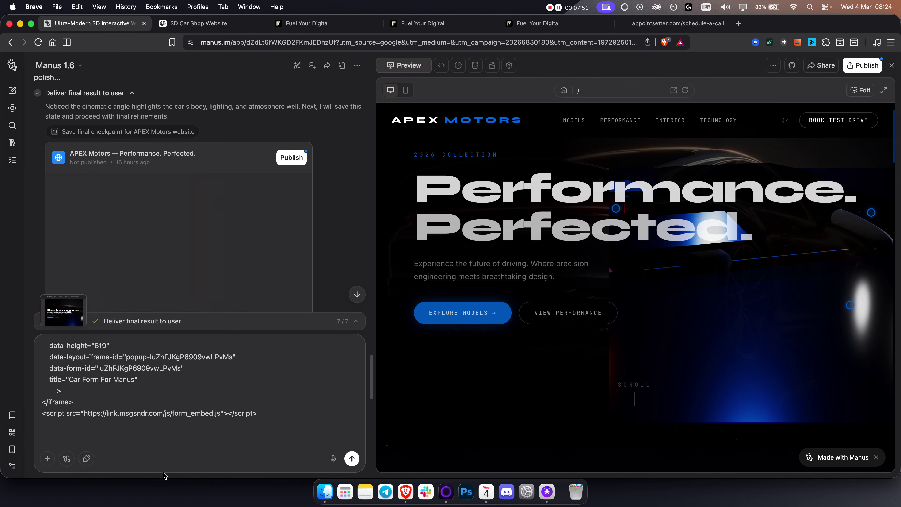
pyautogui.write('Also, after someone clicks on "book test drive" and an')
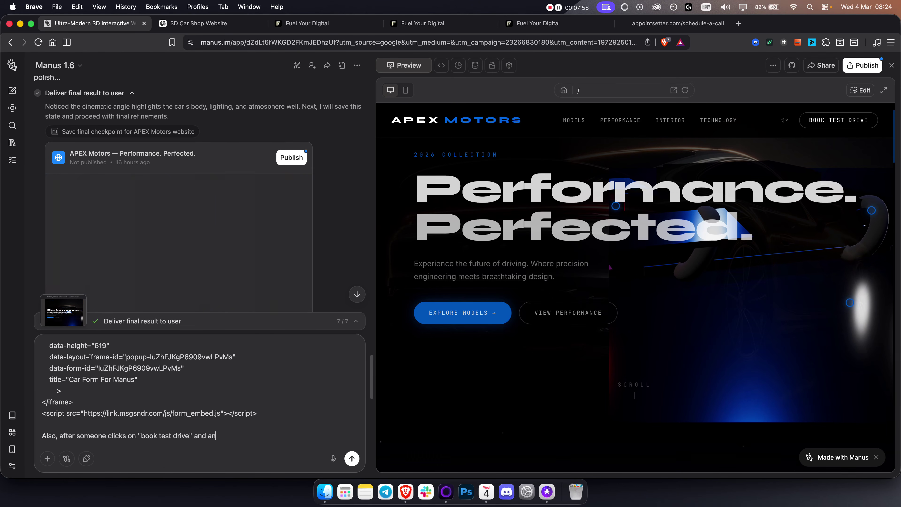
pyautogui.press('BackSpace')
pyautogui.press('BackSpace')
pyautogui.press('BackSpace')
pyautogui.press('BackSpace')
pyautogui.press('BackSpace')
pyautogui.press('BackSpace')
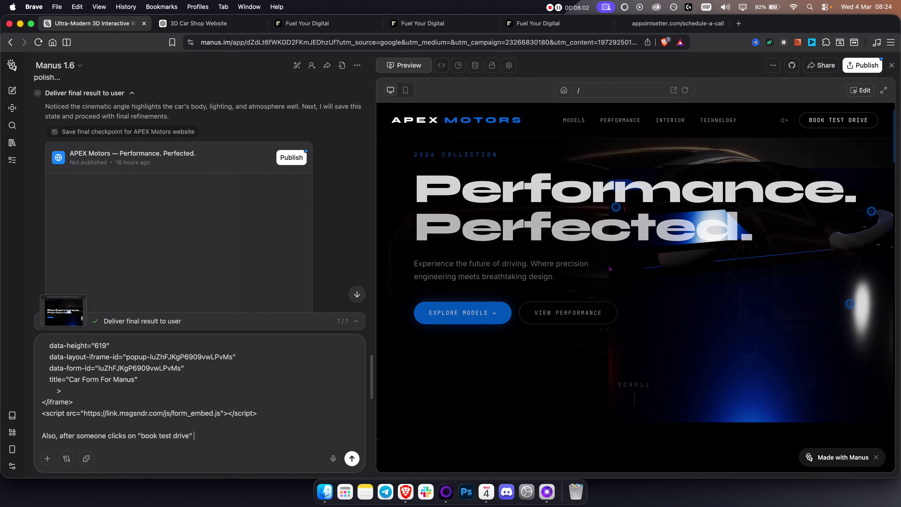
pyautogui.write('lead ')
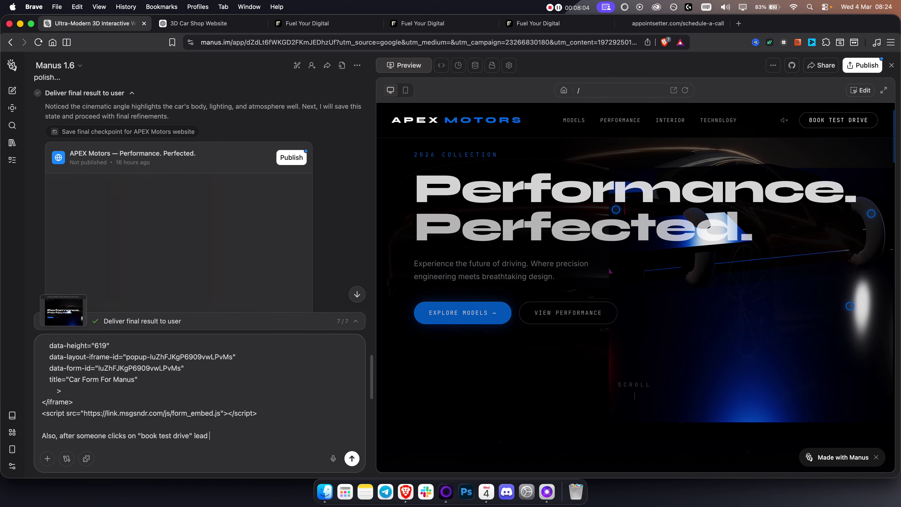
pyautogui.write('him to annther page where there is a')
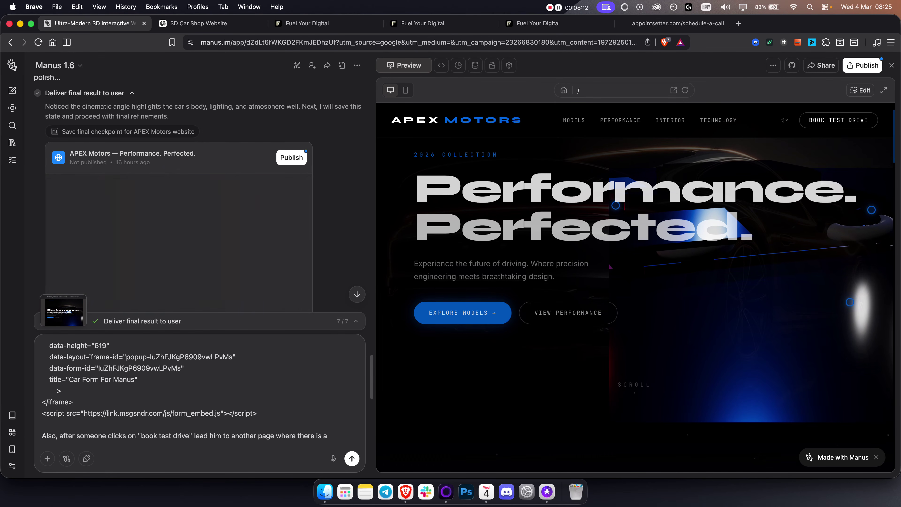
pyautogui.write(' boohis pop up:')
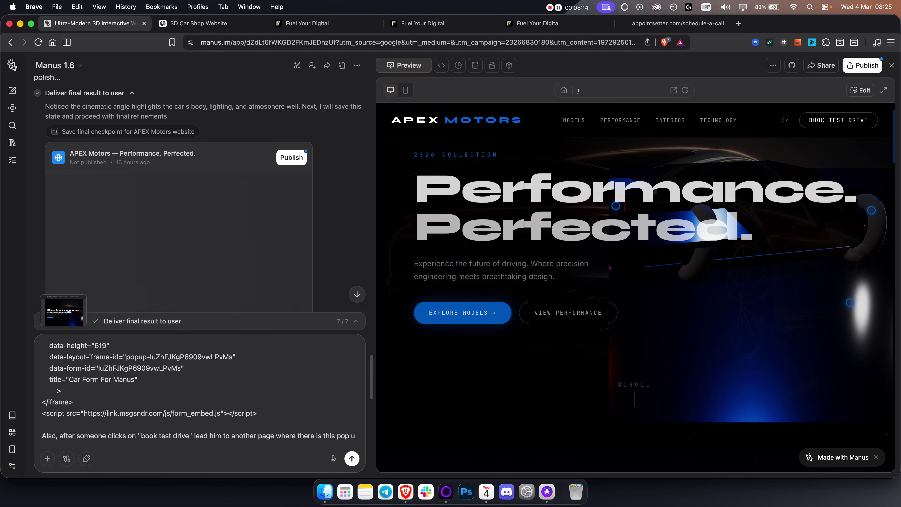
# Paste the calendar embed code on a new line of the draft and send the message to Manus.
pyautogui.hotkey('shift', 'Return')
pyautogui.press('super+v')
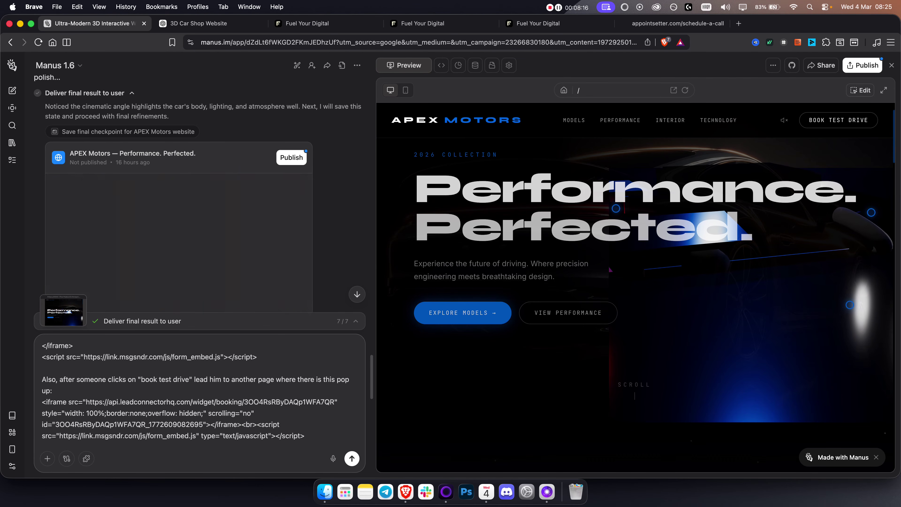
pyautogui.press('Return')
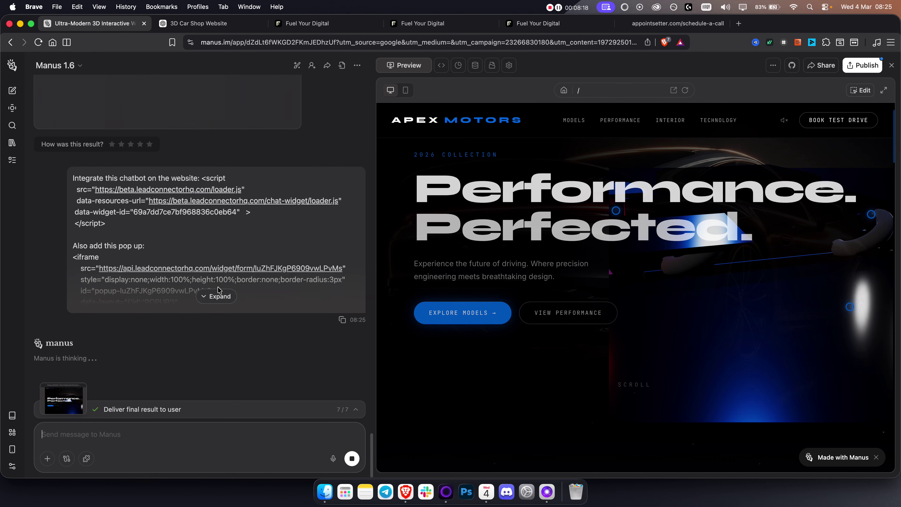
# Expand the sent message to review it and look over the APEX Motors homepage in the preview.
pyautogui.click(217, 296)
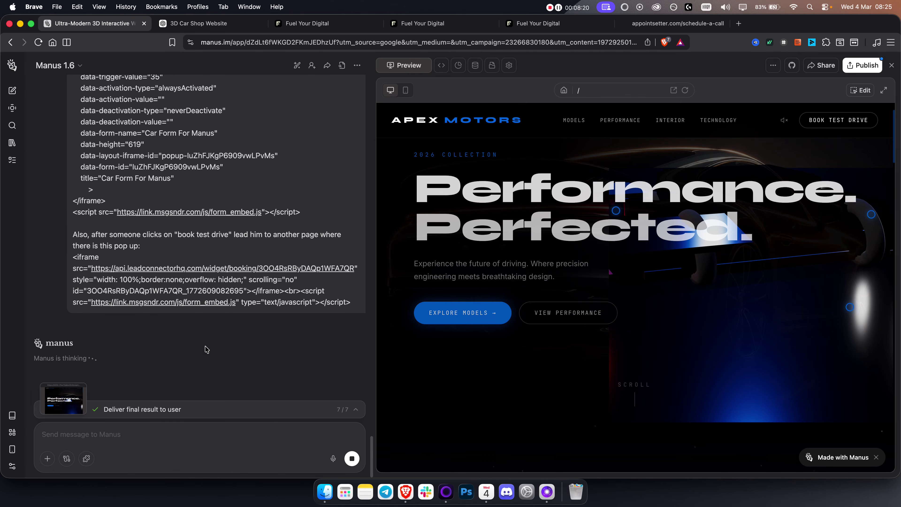
pyautogui.scroll(2, 565, 205)
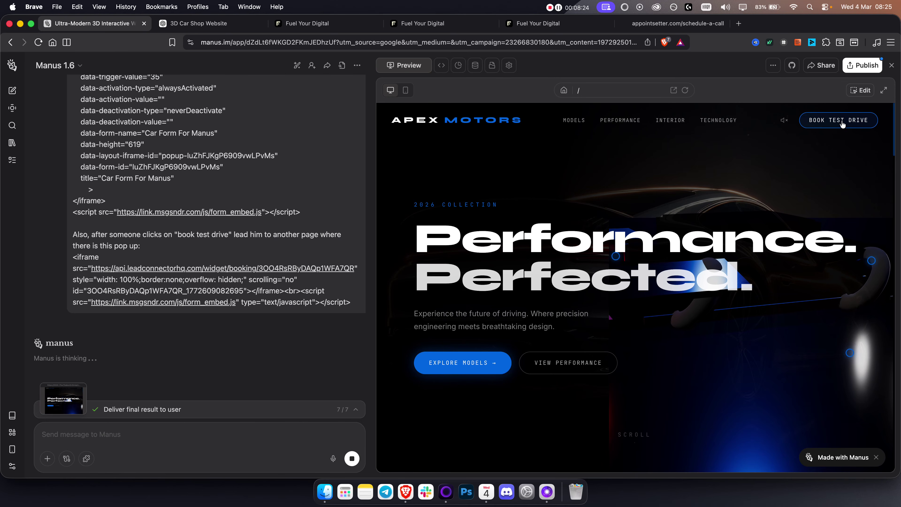
pyautogui.scroll(-3, 598, 265)
pyautogui.scroll(-8, 599, 266)
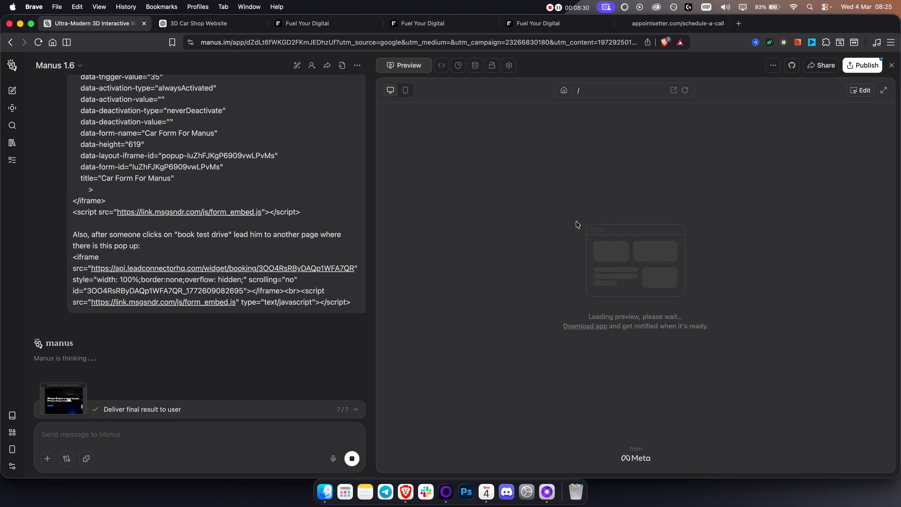
# Look through the open GoHighLevel tabs, including the Phone System page, and return to the Manus project.
pyautogui.click(337, 24)
pyautogui.click(429, 24)
pyautogui.click(603, 23)
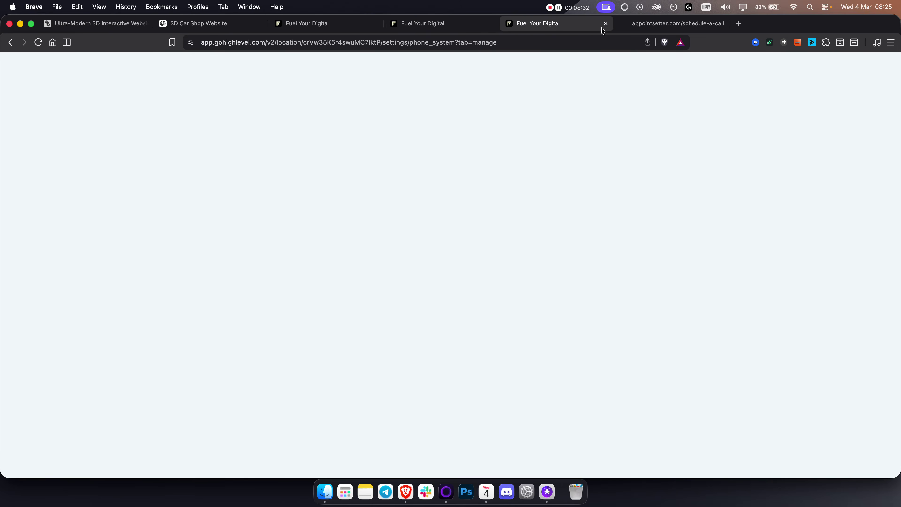
pyautogui.click(662, 25)
pyautogui.click(553, 25)
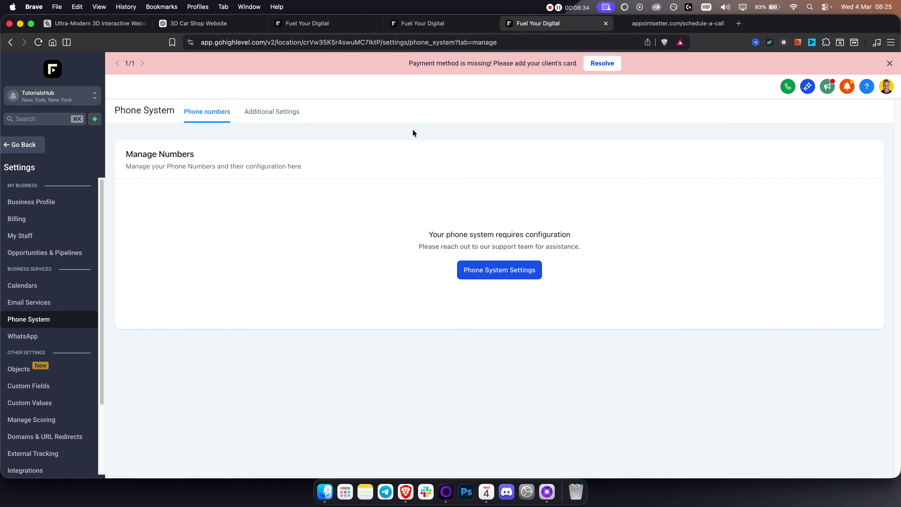
pyautogui.click(99, 23)
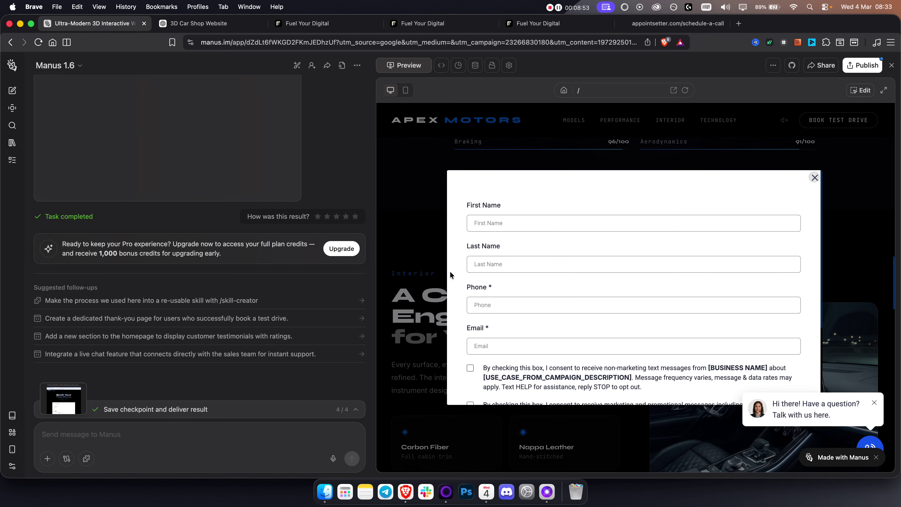
# Look through the popup lead form in the website preview, and open and close the Voice AI chat widget.
pyautogui.scroll(-1, 623, 271)
pyautogui.scroll(-3, 623, 270)
pyautogui.scroll(3, 622, 272)
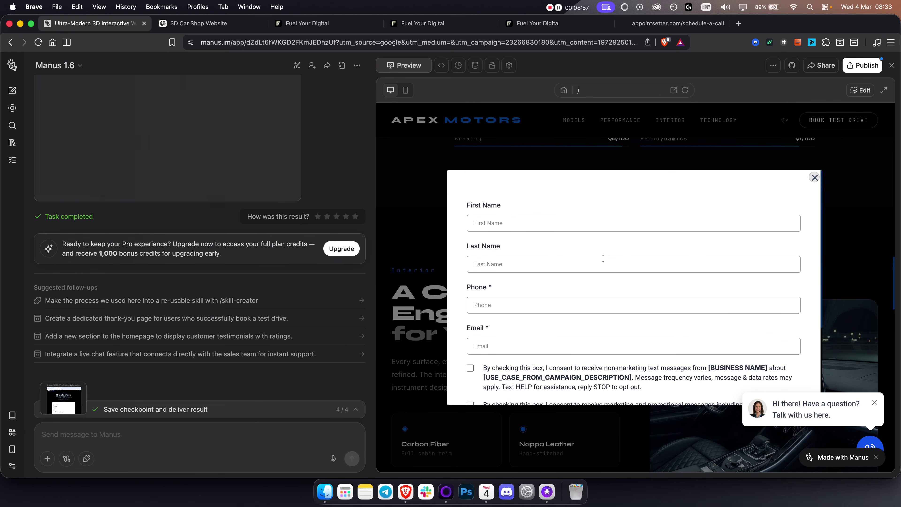
pyautogui.scroll(-2, 529, 394)
pyautogui.scroll(2, 539, 377)
pyautogui.scroll(-1, 818, 320)
pyautogui.click(870, 441)
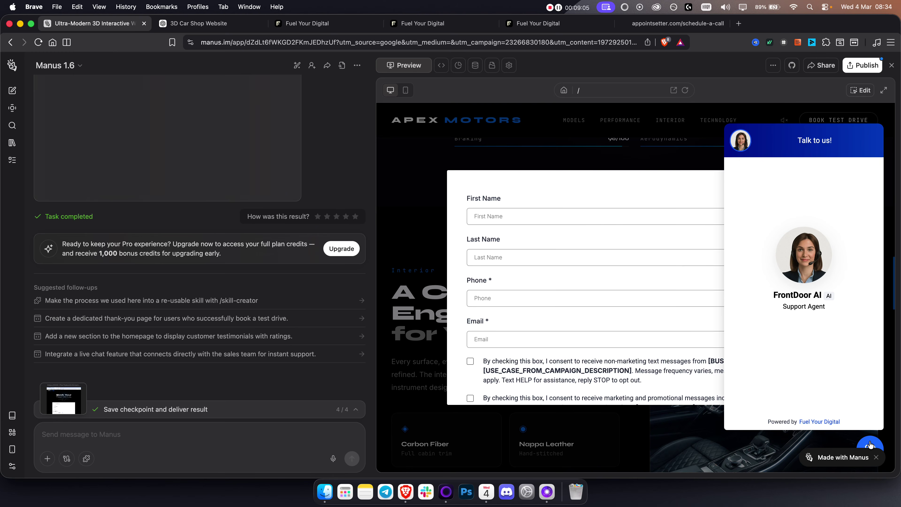
pyautogui.click(868, 141)
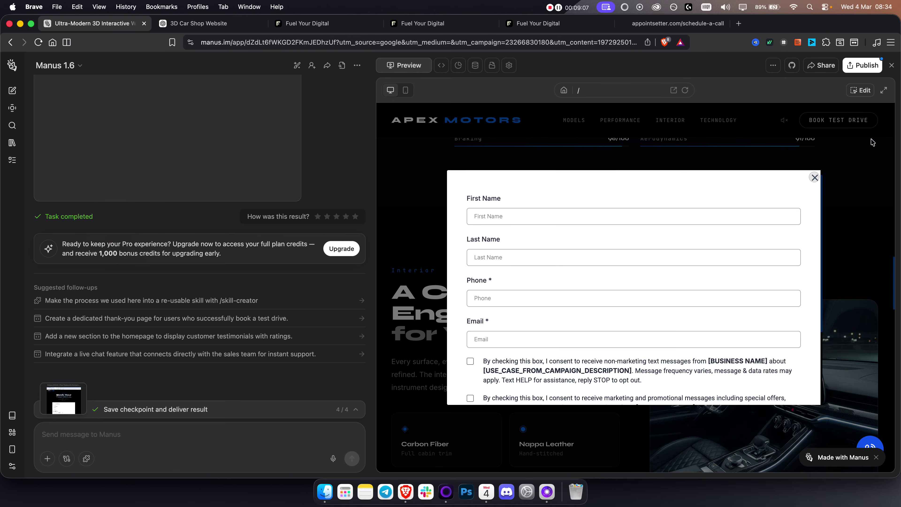
# Set the "Made with Manus" badge to always be hidden on the website.
pyautogui.click(877, 457)
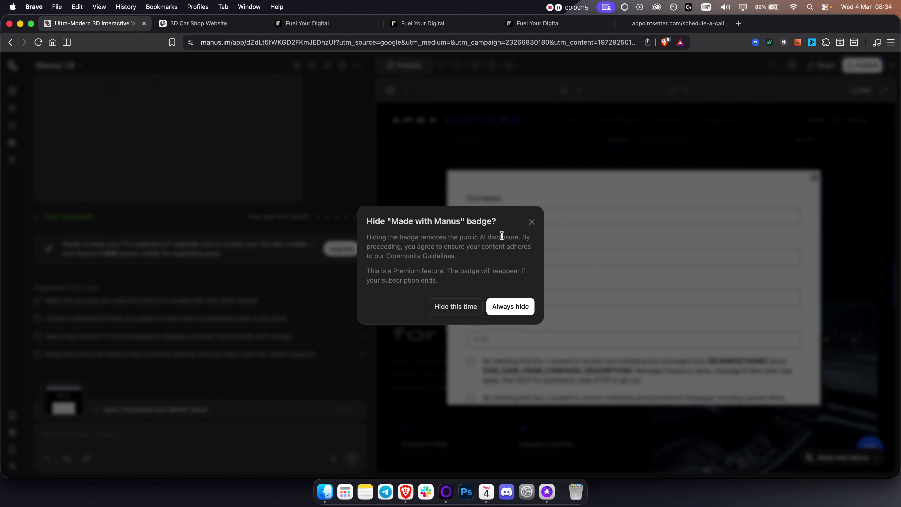
pyautogui.click(511, 308)
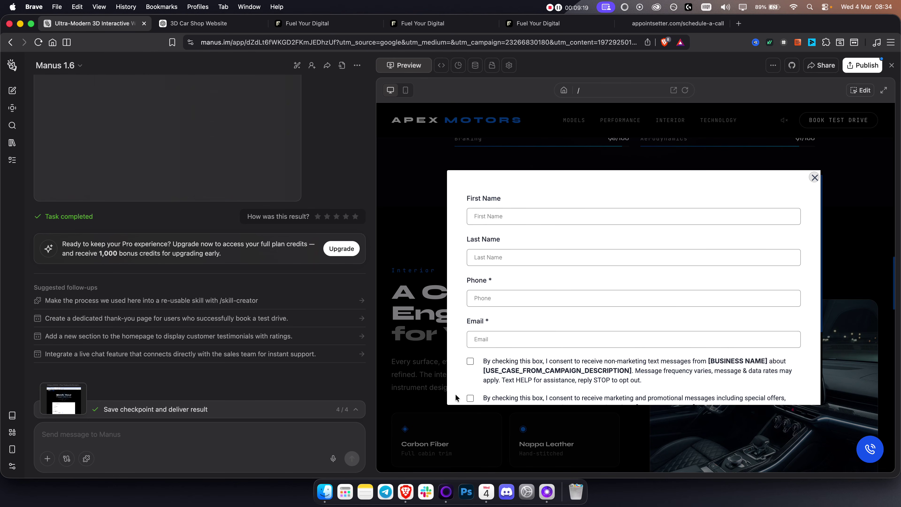
# Review Manus's task messages about the booking page, the CTA button wiring and the saved checkpoint.
pyautogui.scroll(10, 247, 316)
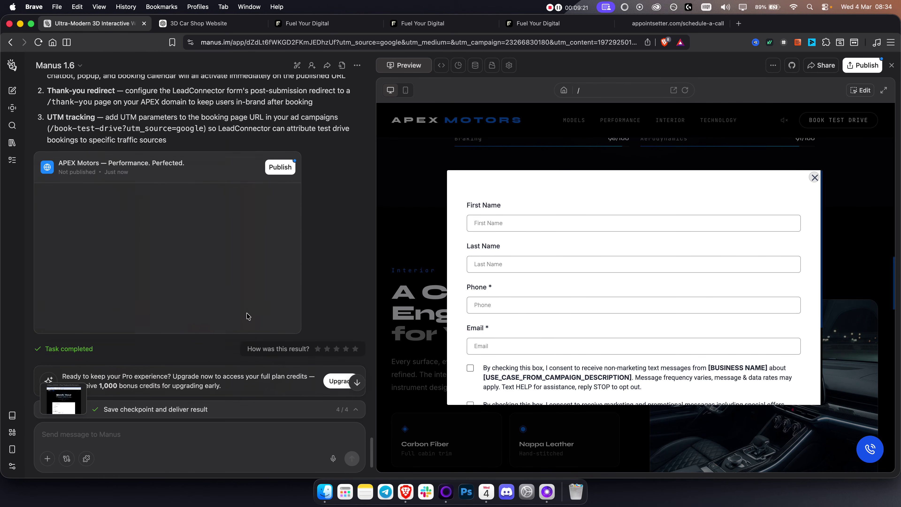
pyautogui.scroll(10, 247, 317)
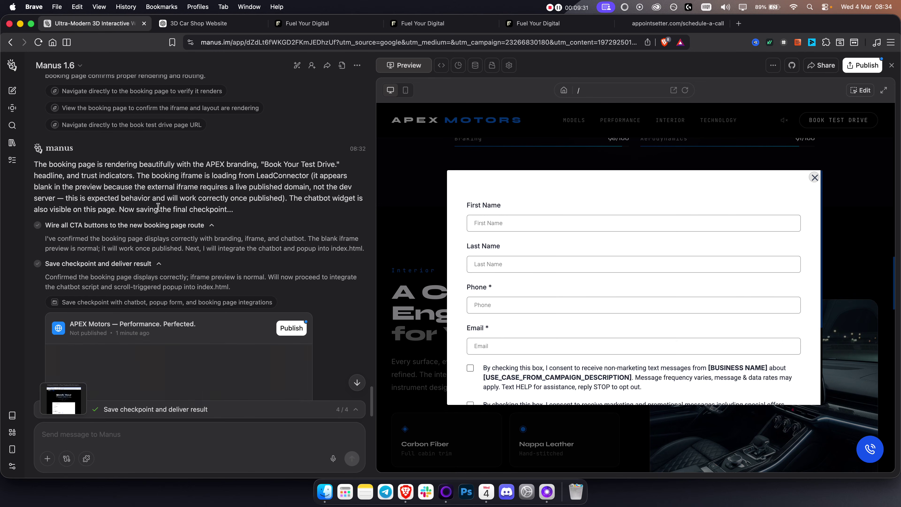
pyautogui.scroll(3, 104, 214)
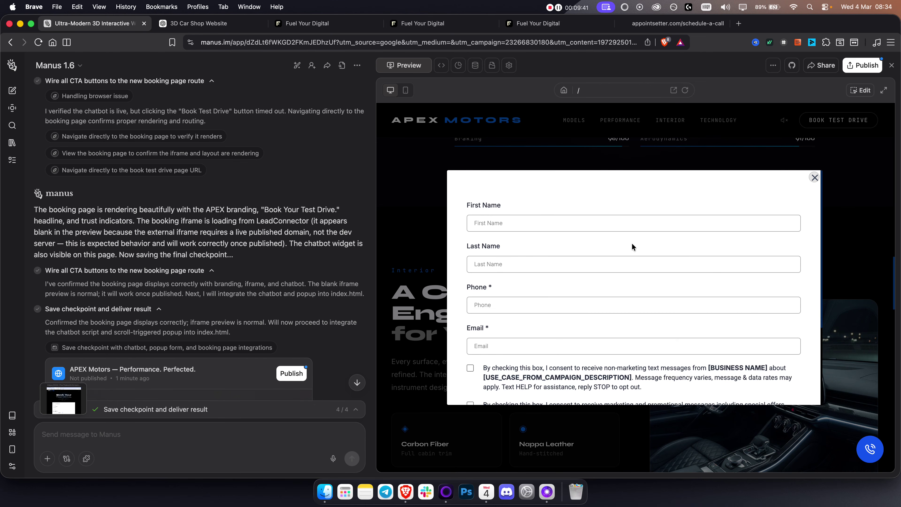
# Look over the rest of the popup lead form down to its submit button and close the popup.
pyautogui.scroll(-3, 632, 246)
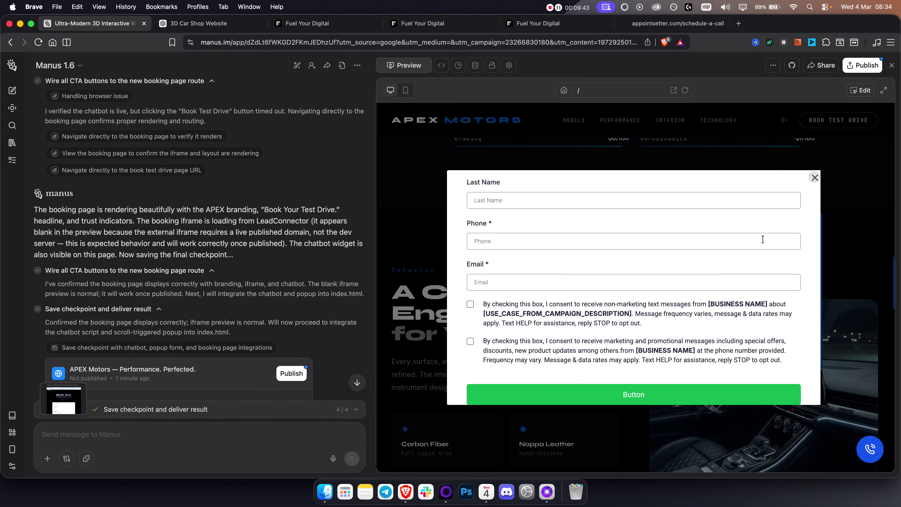
pyautogui.scroll(-2, 811, 183)
pyautogui.click(815, 177)
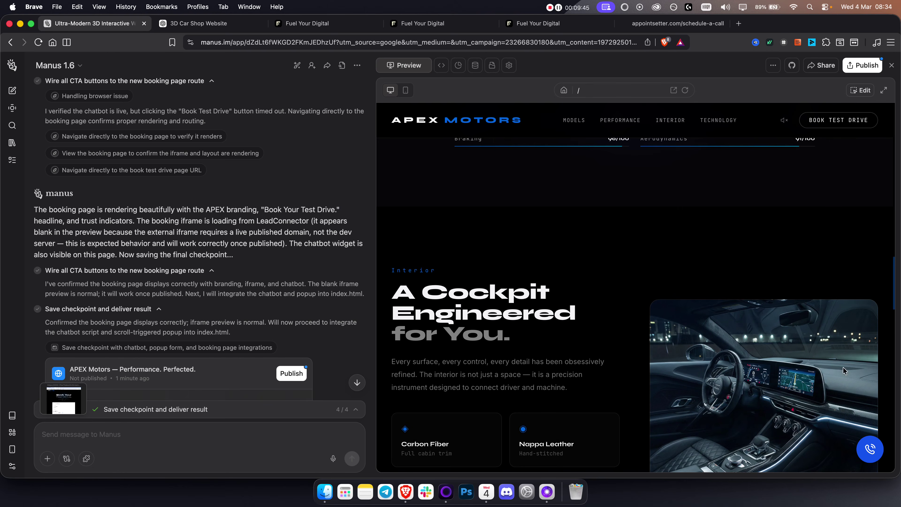
# Open and close the Voice AI chat widget again and return to the homepage's hero section in the preview.
pyautogui.click(872, 458)
pyautogui.click(872, 458)
pyautogui.scroll(15, 632, 251)
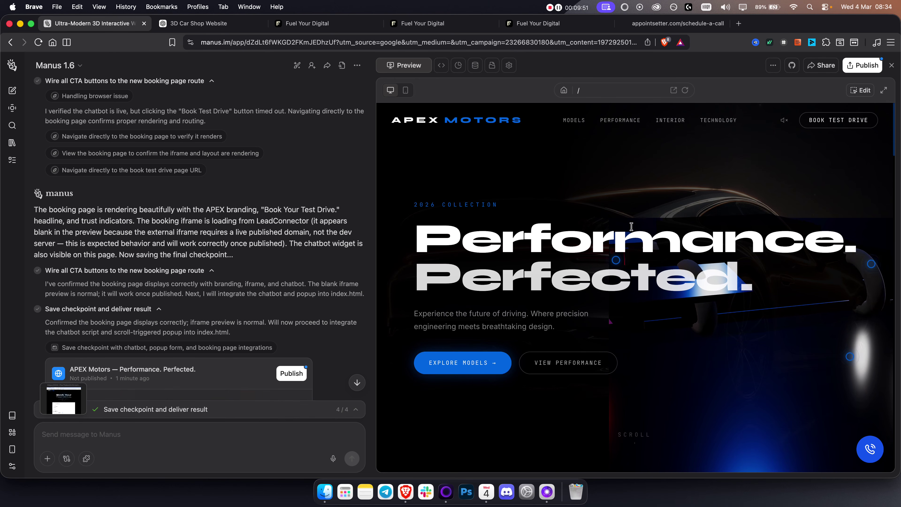
# Read Manus's summary of the three integrations and its suggested follow-ups, and switch to the GoHighLevel calendar settings.
pyautogui.scroll(-10, 338, 284)
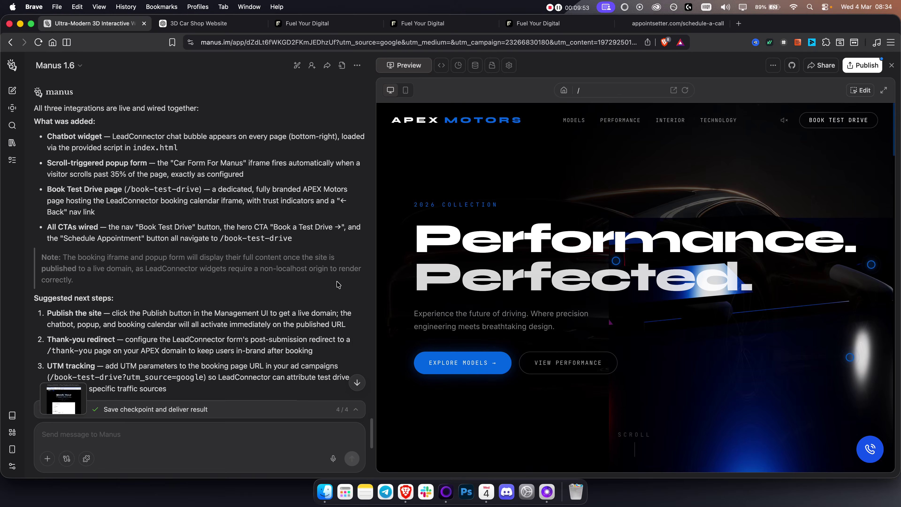
pyautogui.scroll(-8, 338, 284)
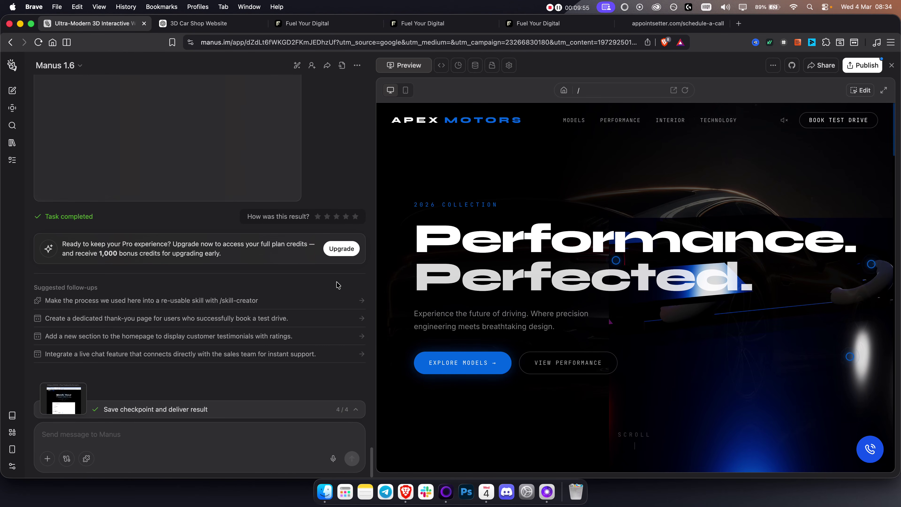
pyautogui.click(335, 31)
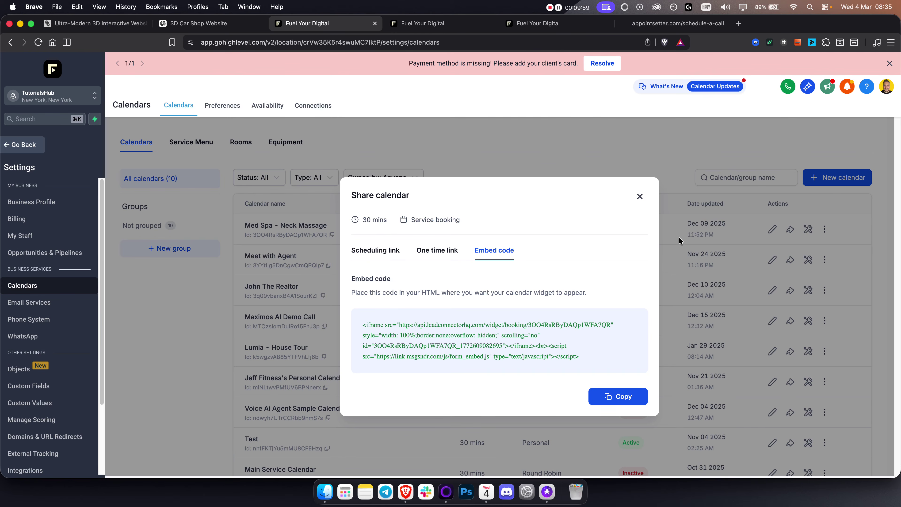